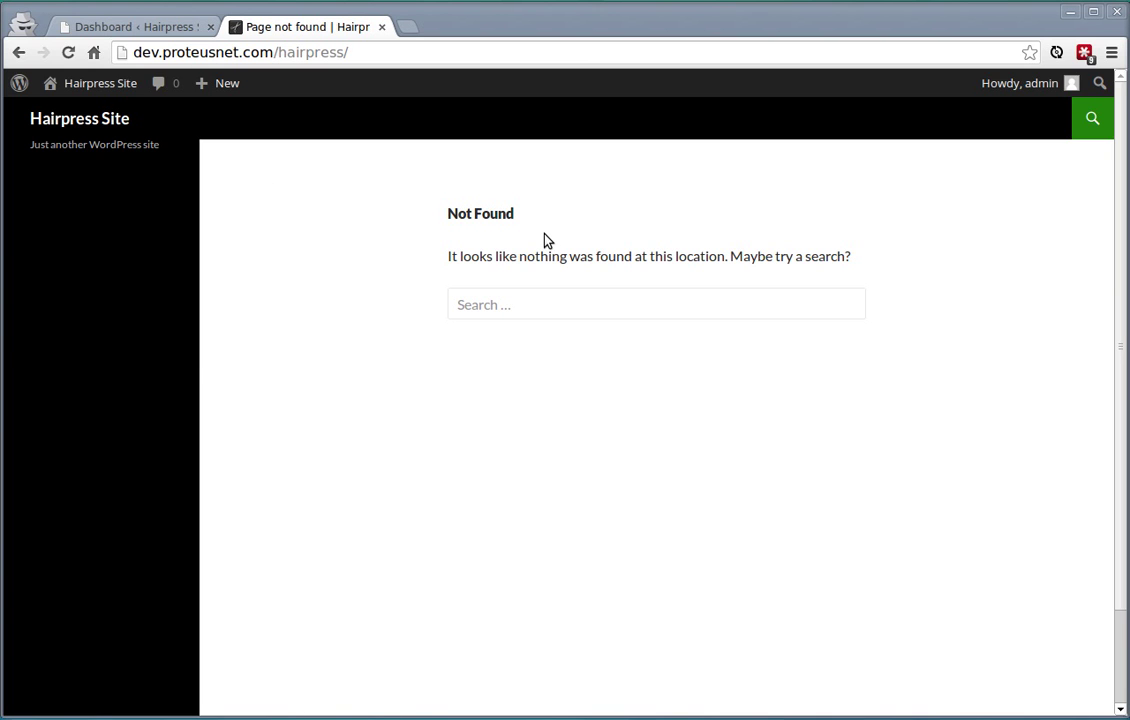
# - Install the theme from hairpress.zip in the hairpress-wp folder and activate it on the site
pyautogui.click(132, 27)
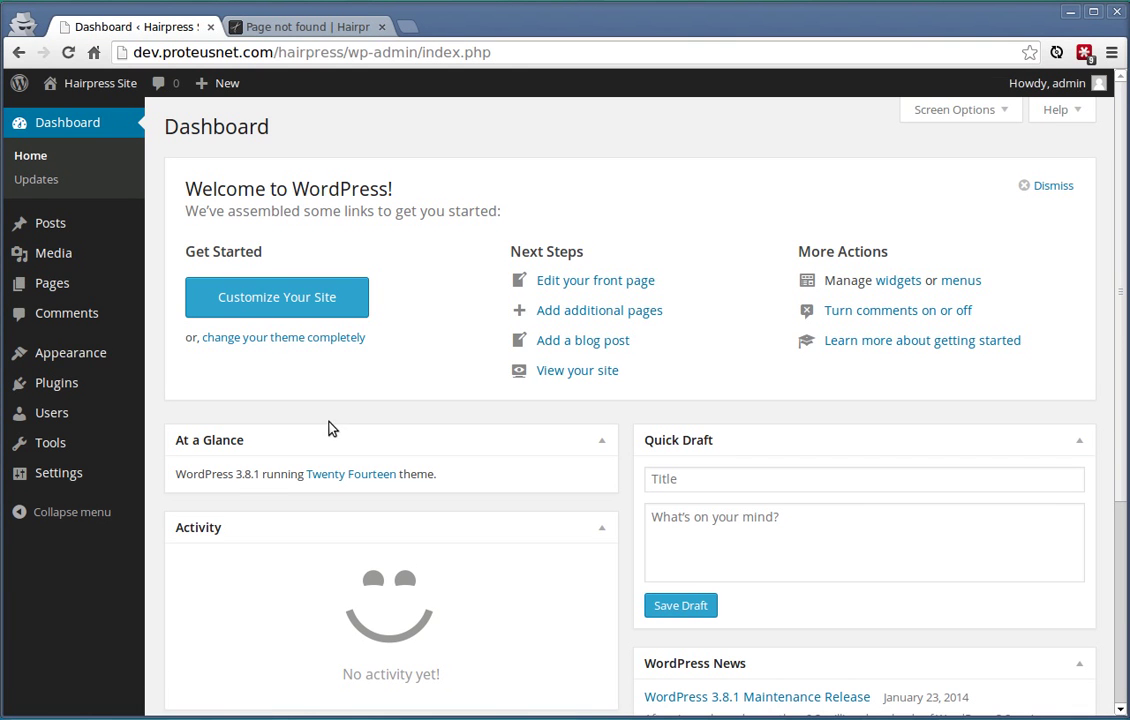
pyautogui.moveTo(95, 356)
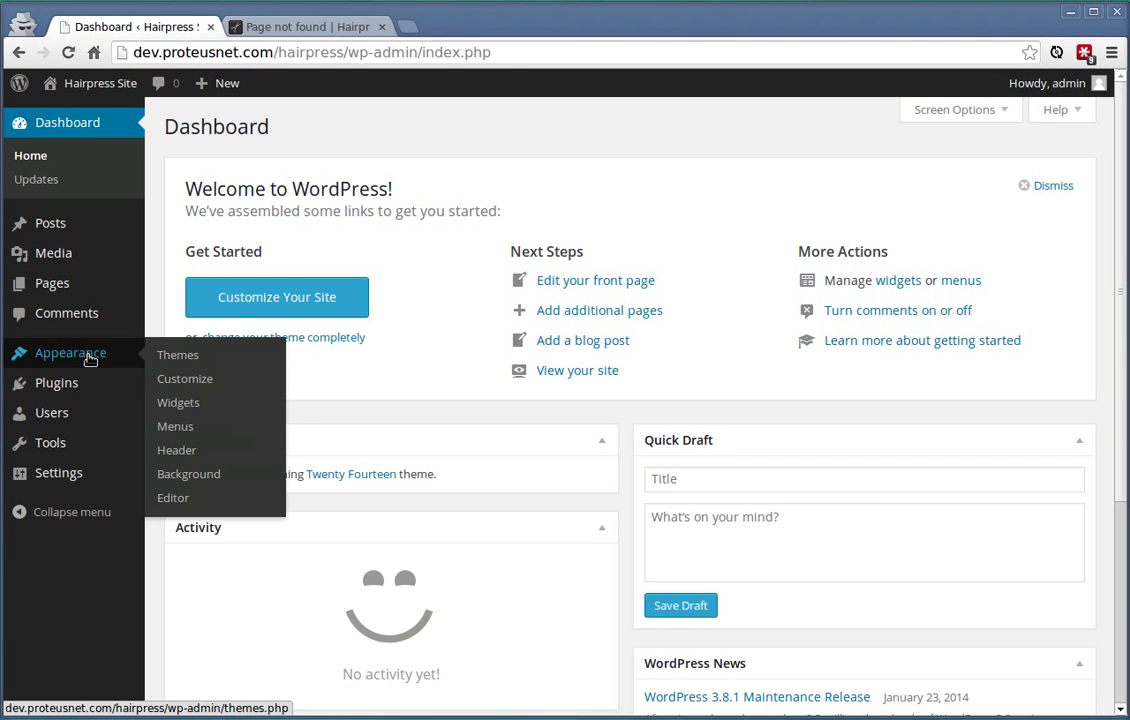
pyautogui.click(76, 357)
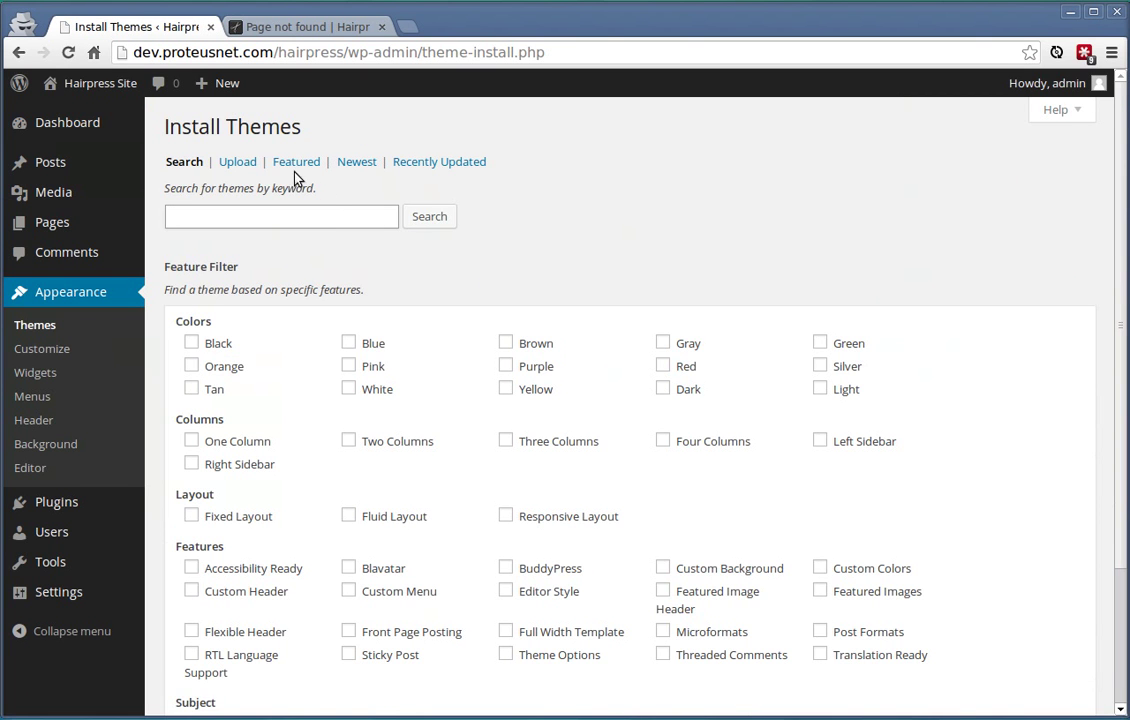
pyautogui.click(237, 161)
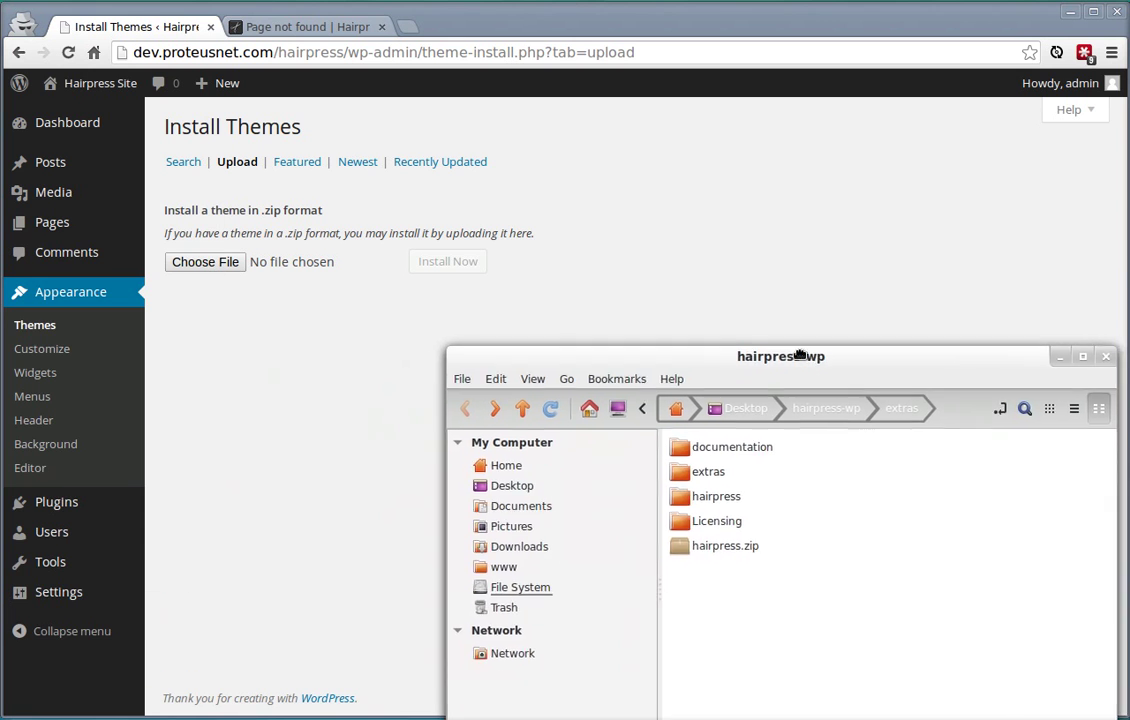
pyautogui.moveTo(802, 354); pyautogui.dragTo(843, 253)
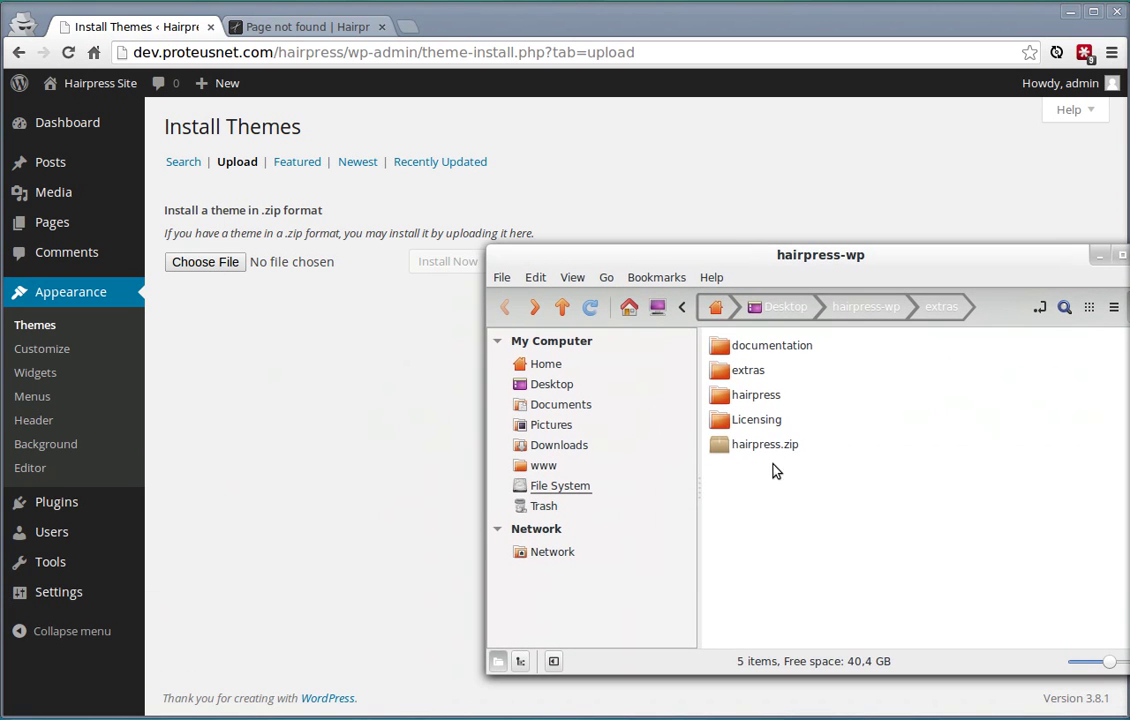
pyautogui.moveTo(770, 448); pyautogui.dragTo(205, 260)
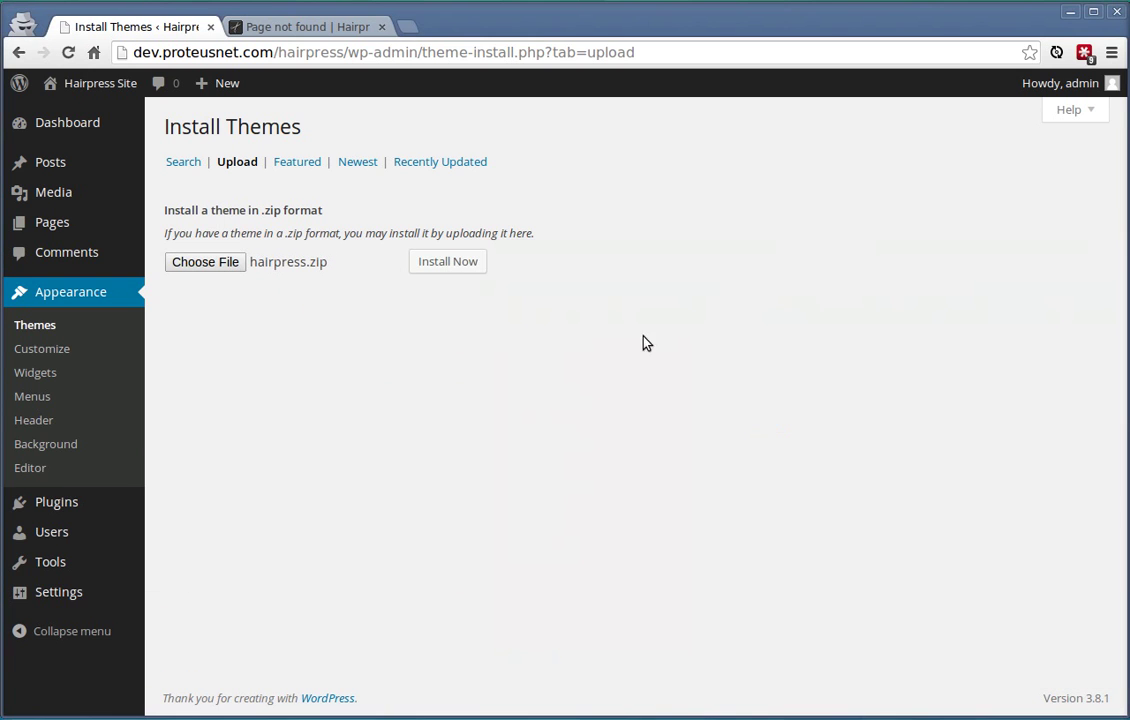
pyautogui.click(451, 262)
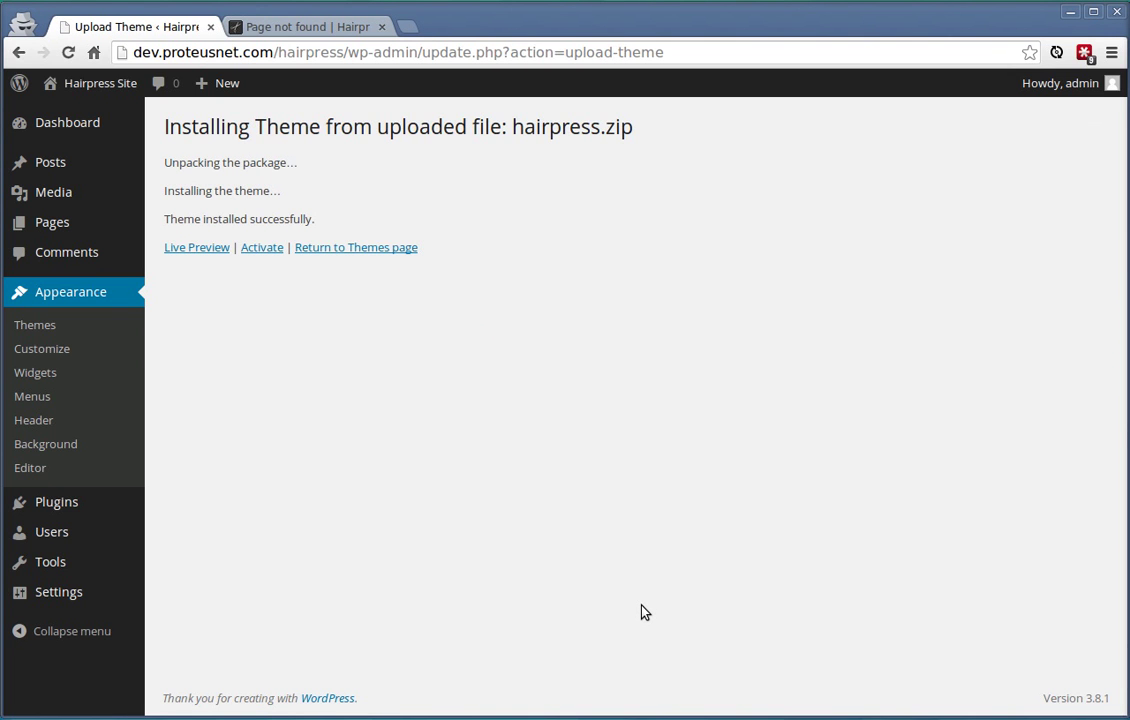
pyautogui.click(252, 255)
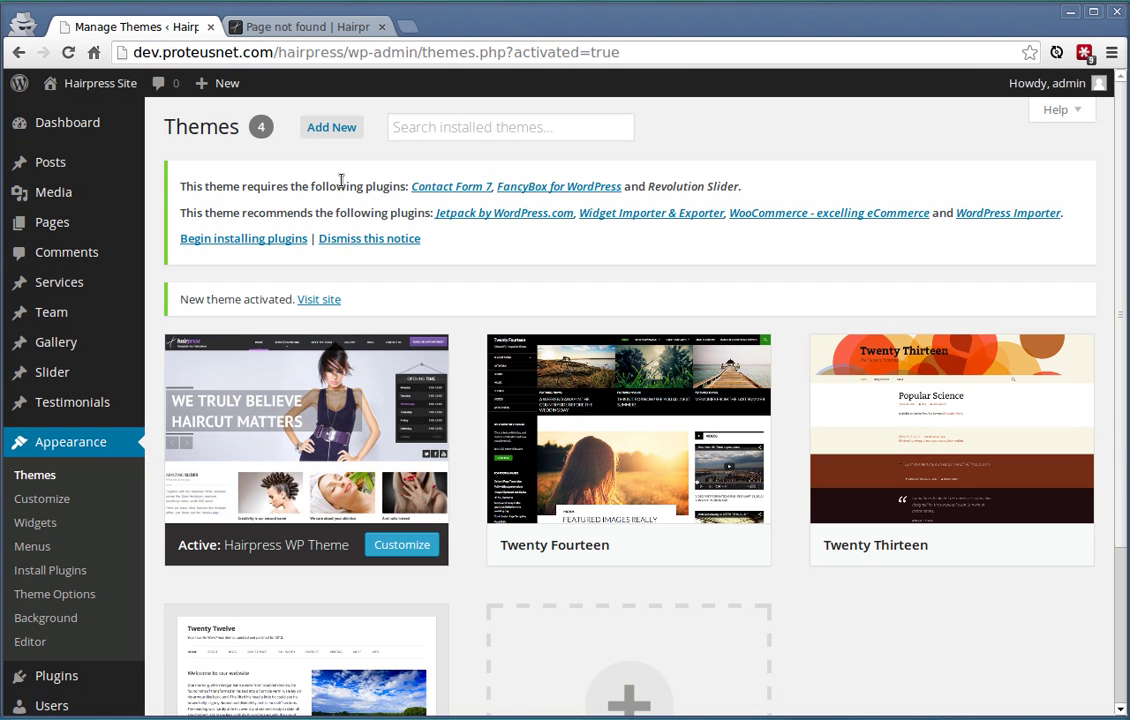
# - Bulk-install all the plugins that the Hairpress theme requires and recommends
pyautogui.click(222, 242)
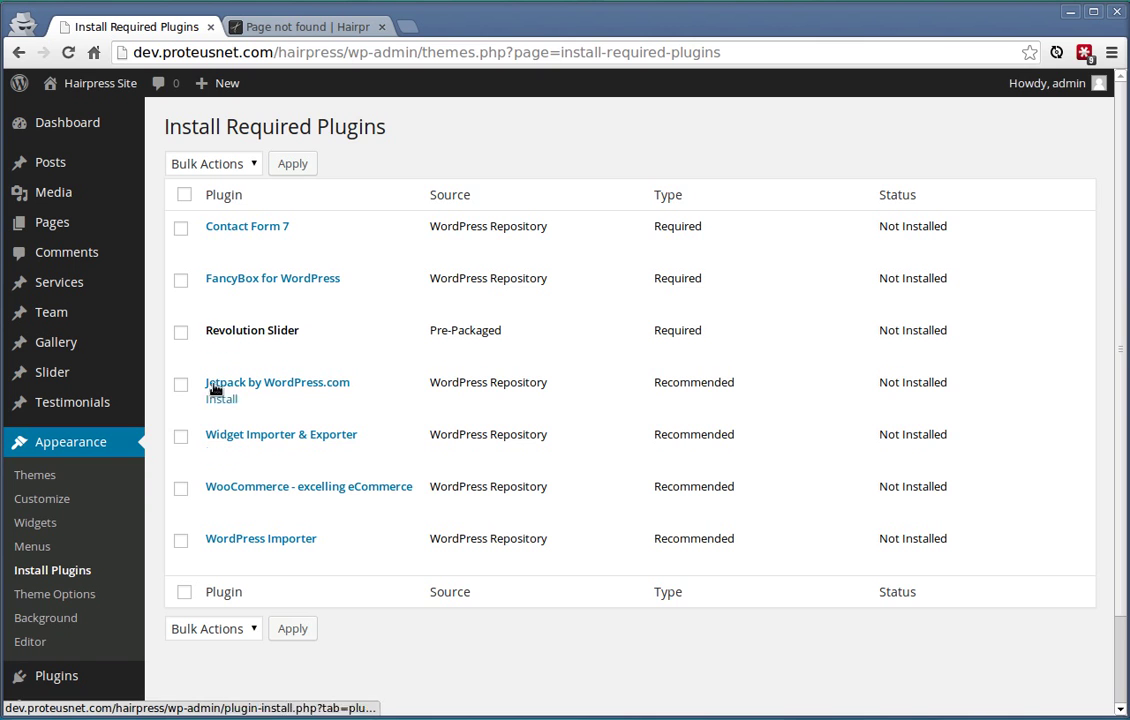
pyautogui.click(185, 195)
pyautogui.click(205, 163)
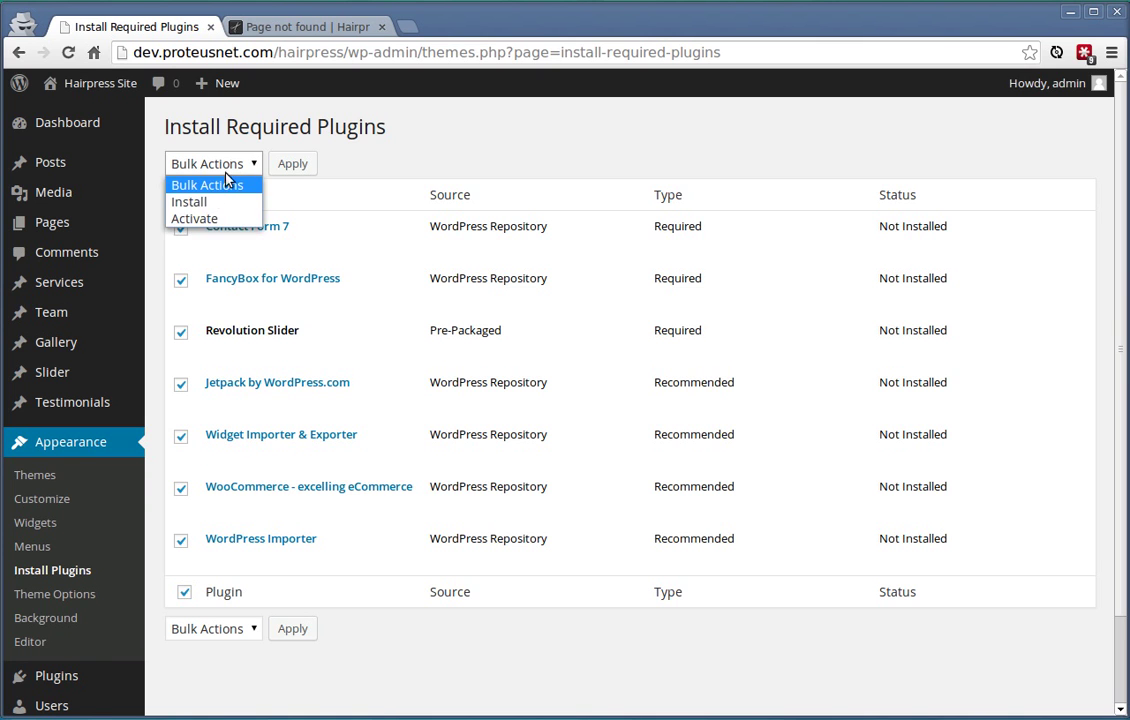
pyautogui.click(200, 199)
pyautogui.click(293, 163)
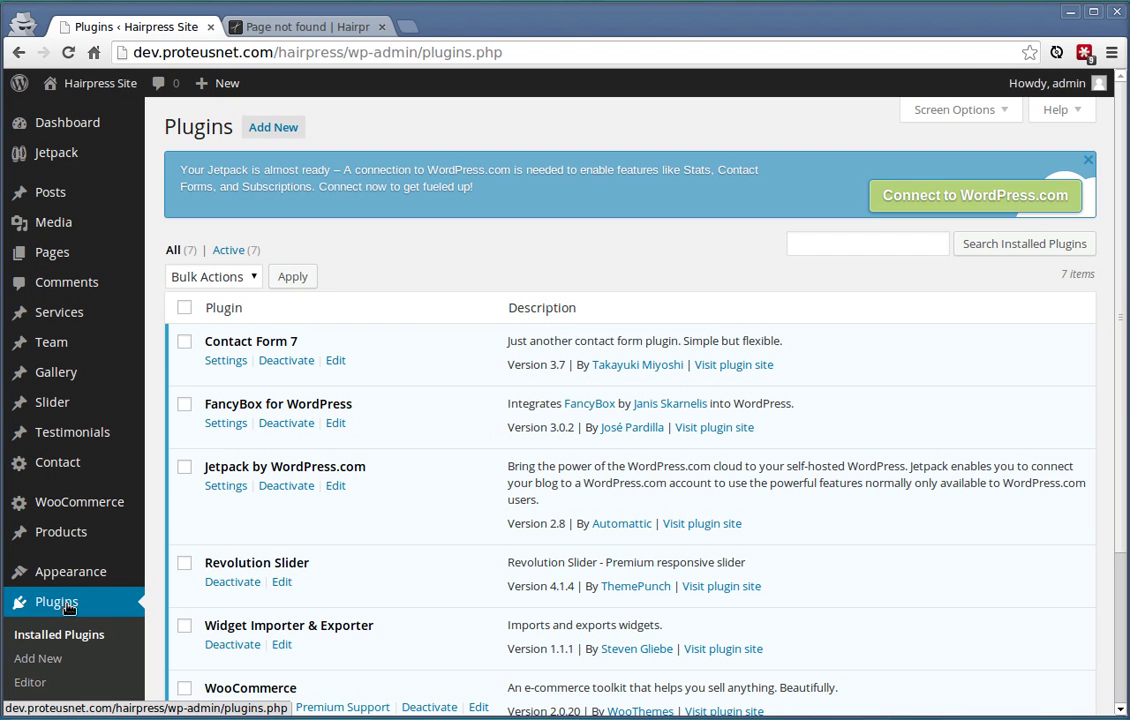
# - Review the installed plugins list and reload the site's front page to examine it with the new theme
pyautogui.scroll(-3, 646, 499)
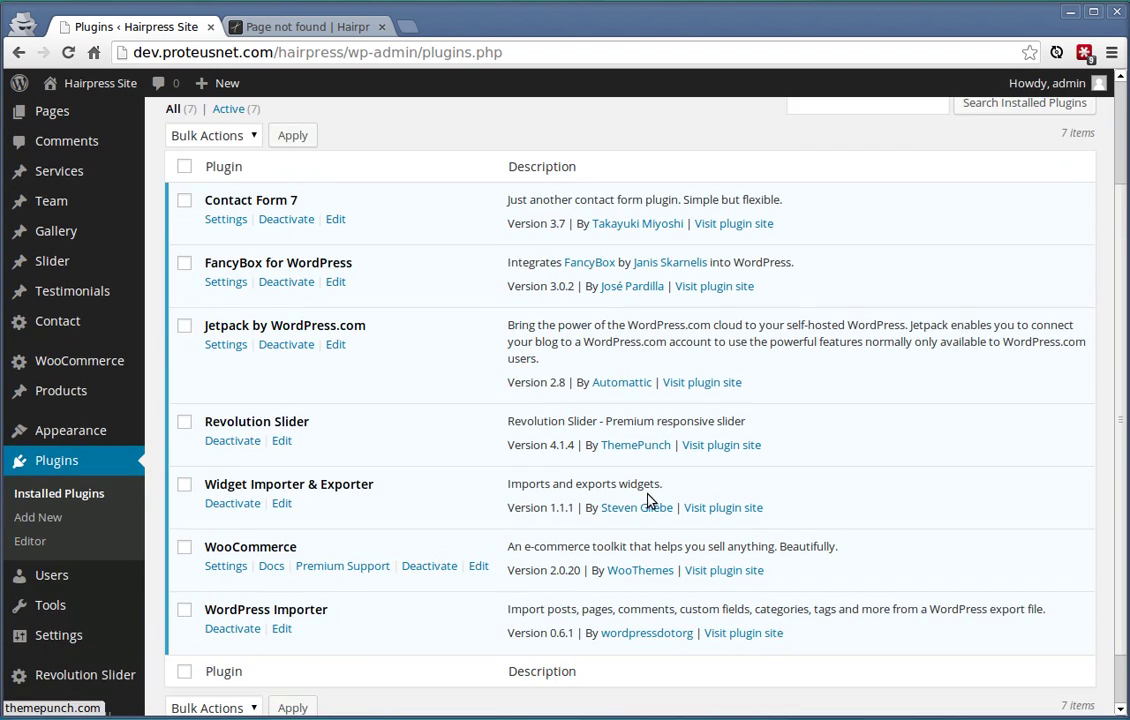
pyautogui.scroll(2, 648, 498)
pyautogui.click(275, 26)
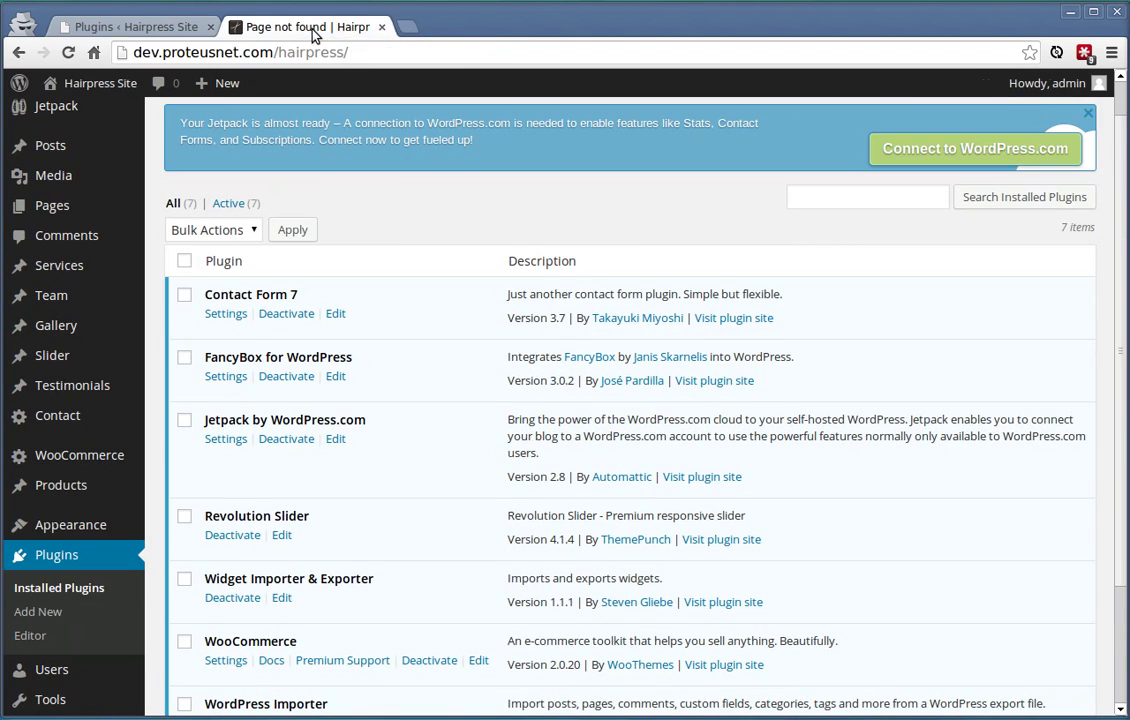
pyautogui.click(68, 53)
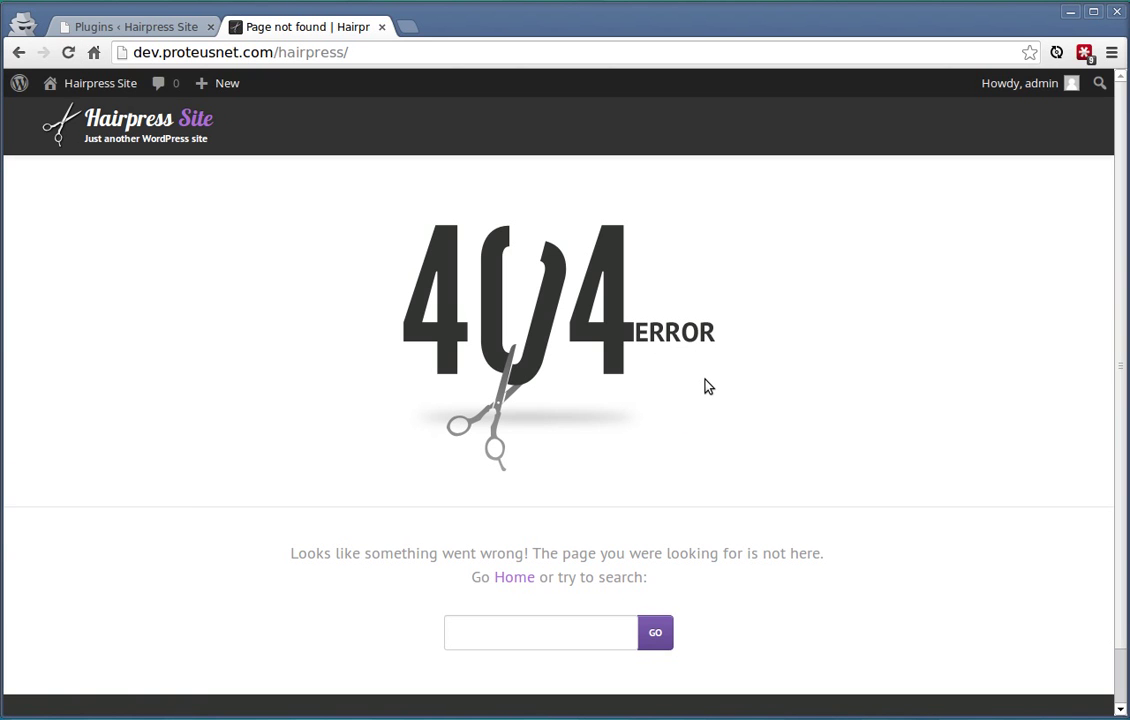
pyautogui.scroll(-2, 895, 366)
pyautogui.scroll(2, 897, 366)
# - Return to the site administration and open the WordPress importer among the import tools
pyautogui.click(136, 26)
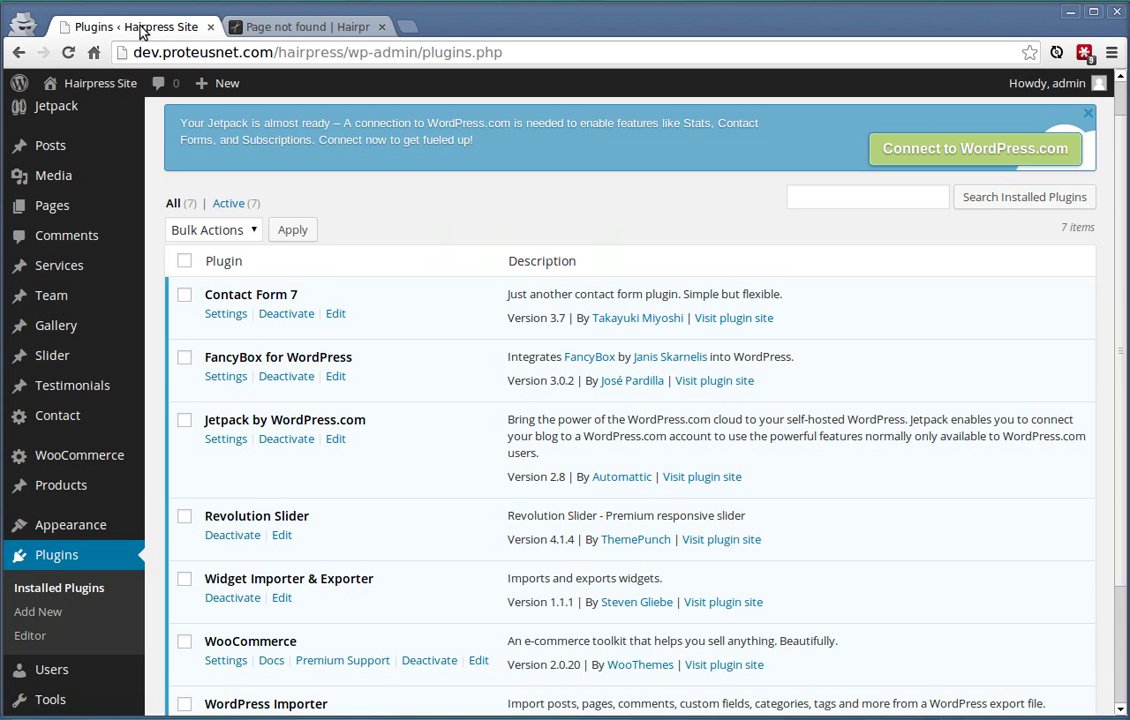
pyautogui.scroll(-3, 403, 488)
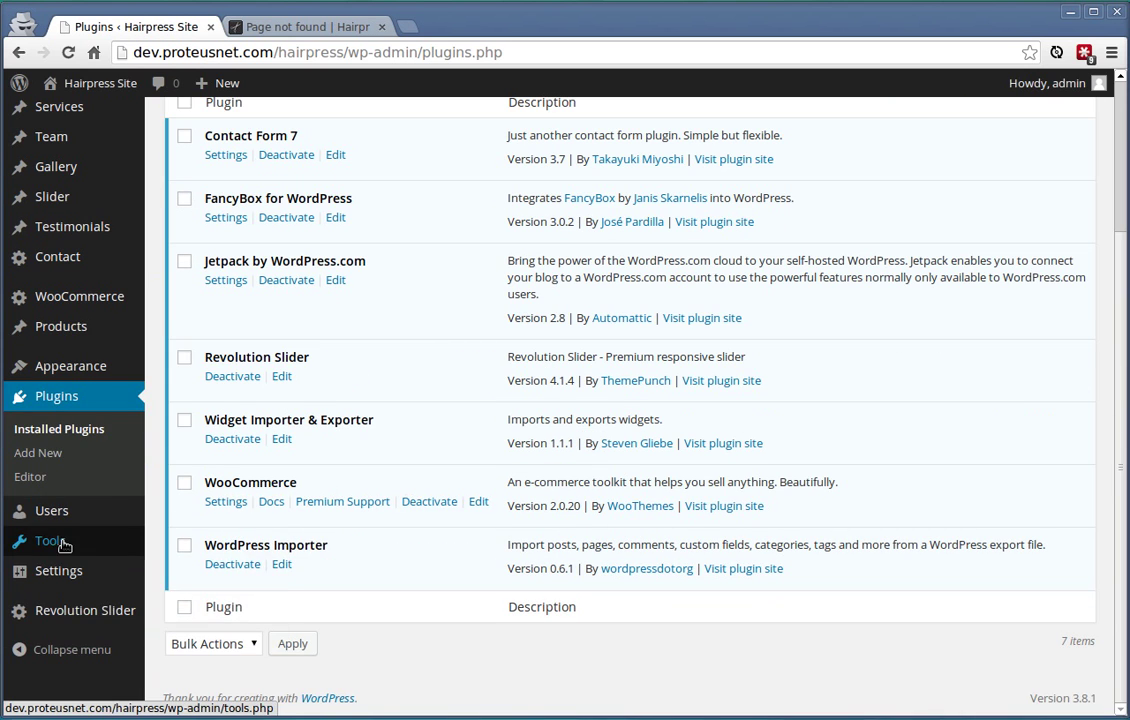
pyautogui.moveTo(48, 541)
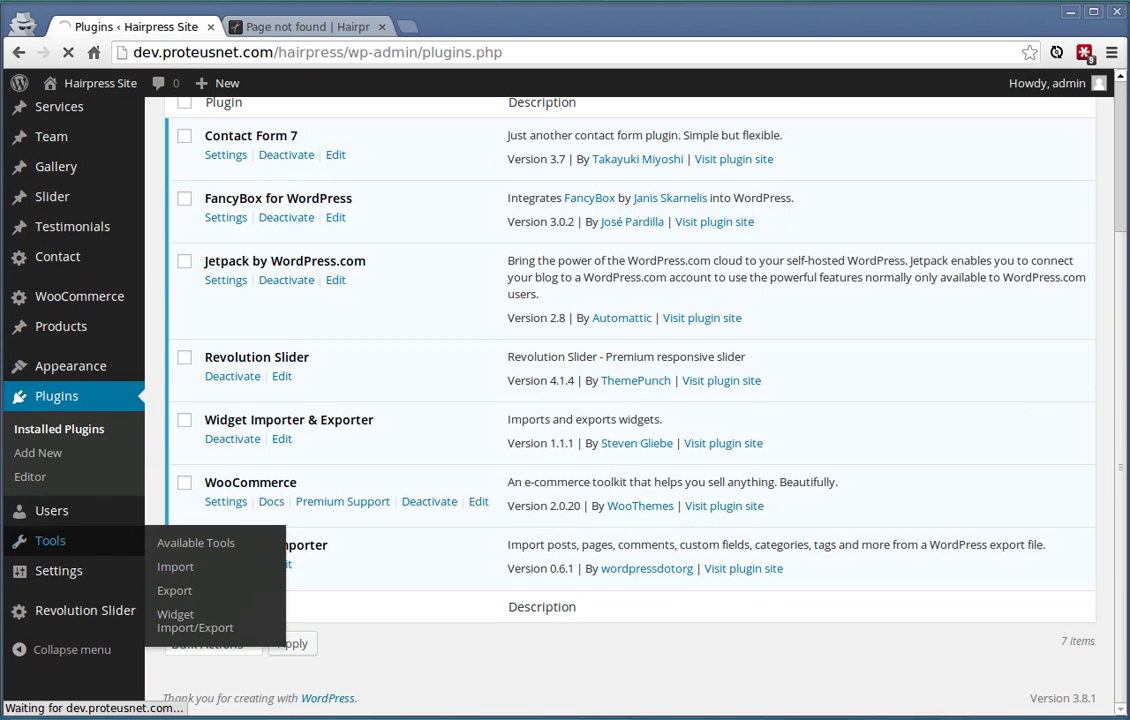
pyautogui.hotkey('alt', 'Tab')
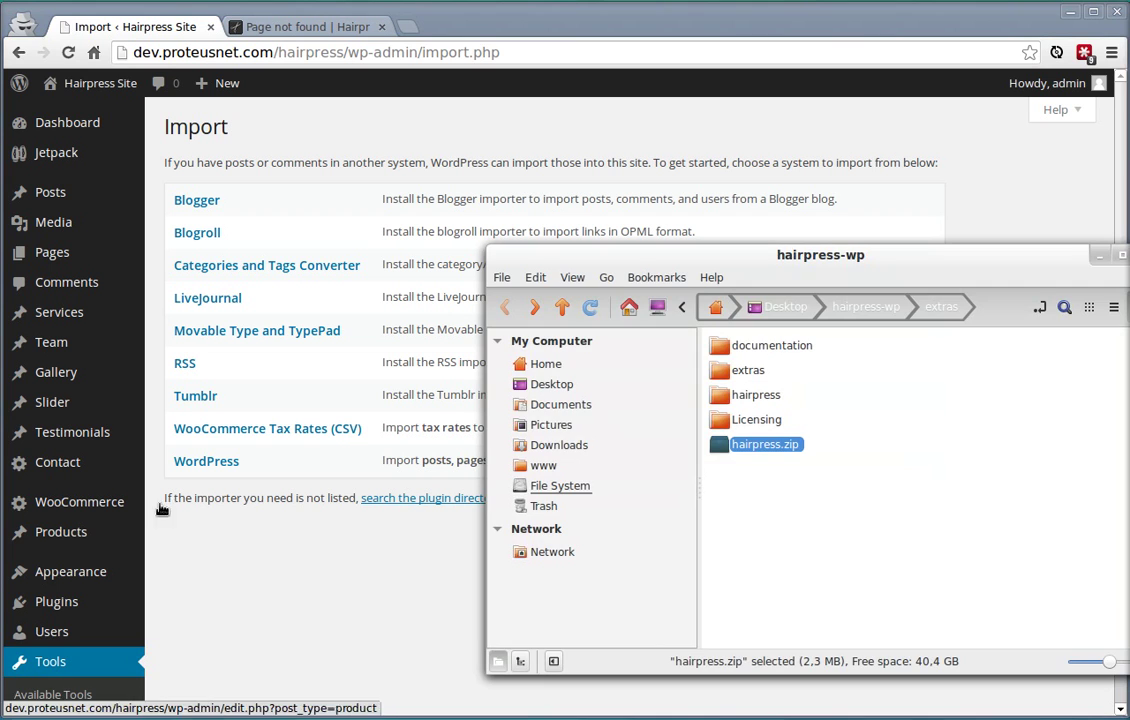
pyautogui.moveTo(696, 249); pyautogui.dragTo(745, 125)
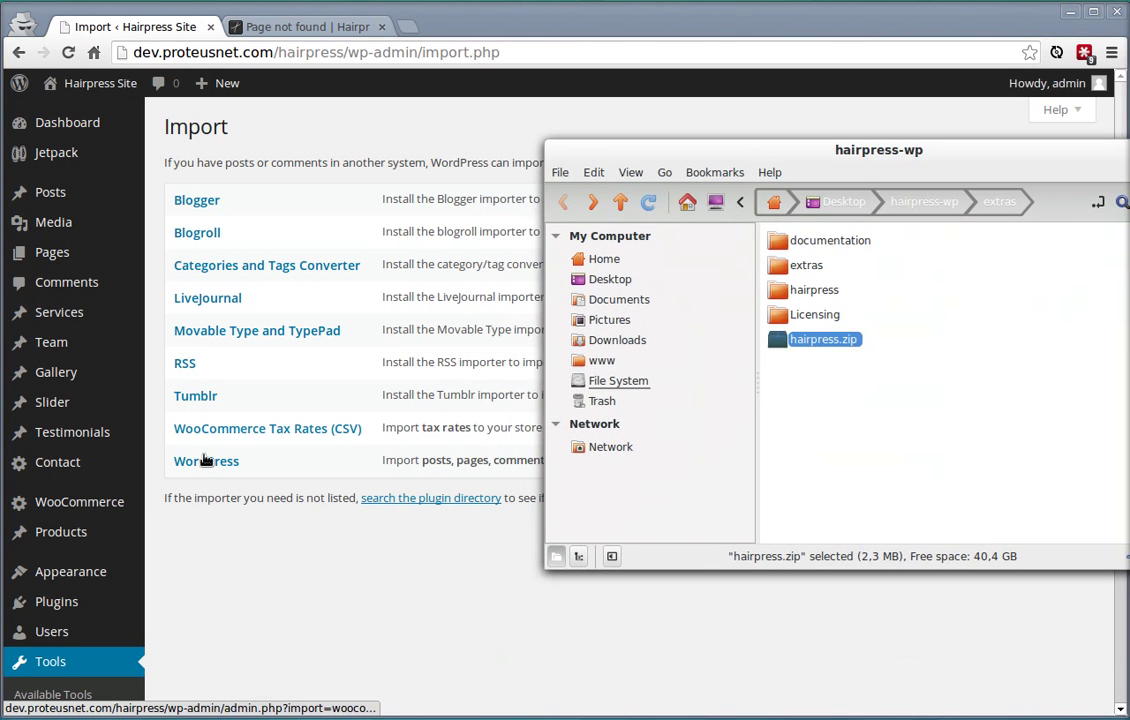
pyautogui.click(199, 463)
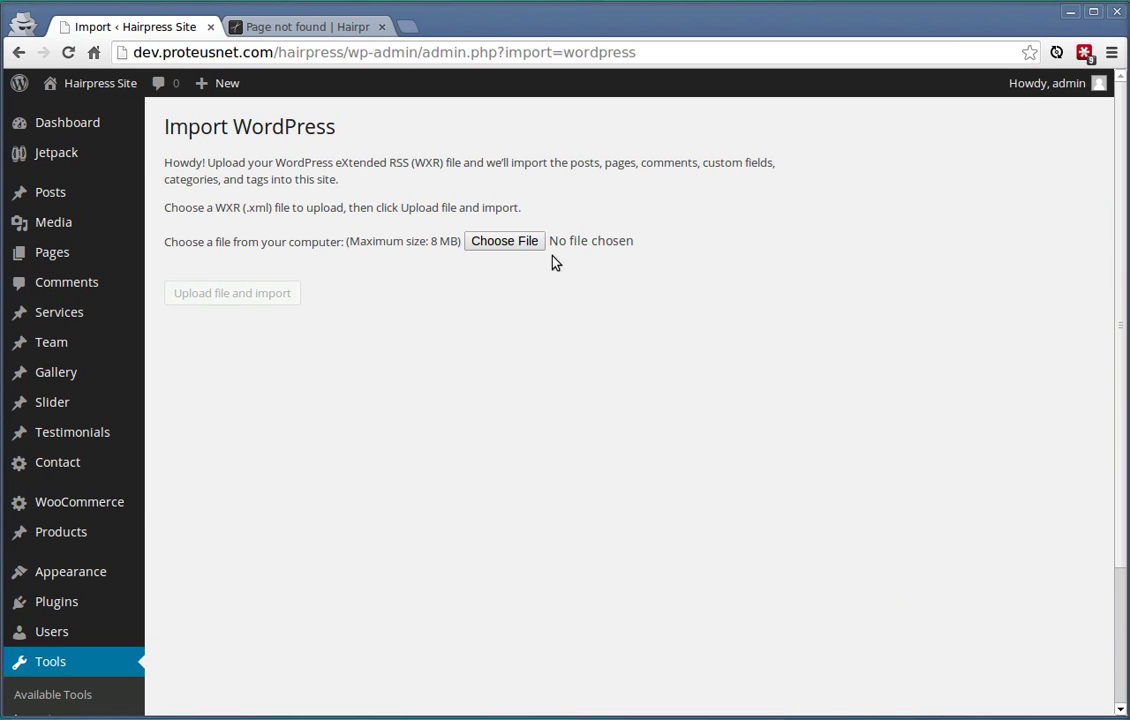
# - Upload demo-content.xml from the extras folder to the WordPress importer
pyautogui.hotkey('alt', 'Tab')
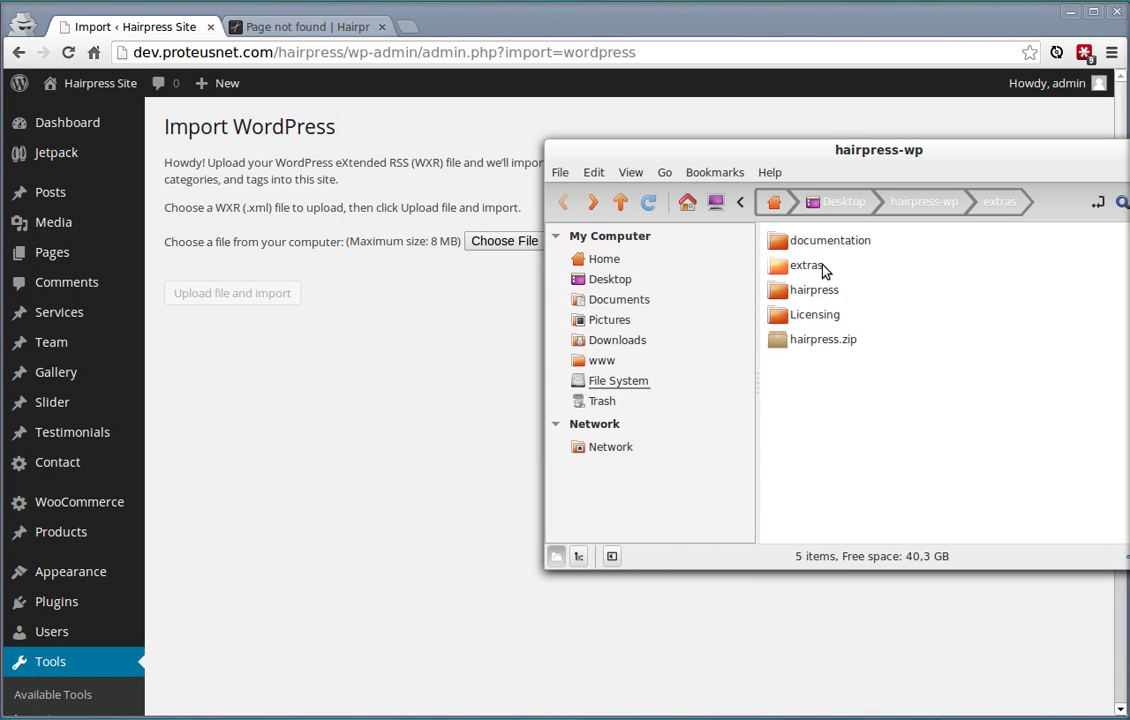
pyautogui.doubleClick(815, 272)
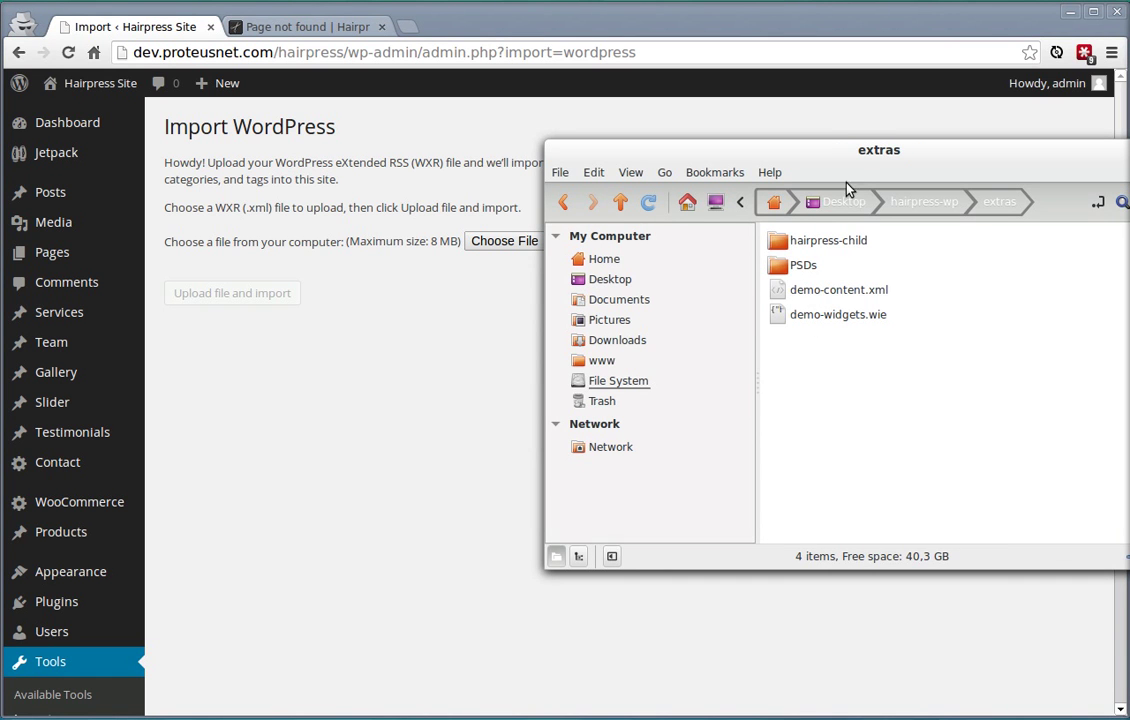
pyautogui.moveTo(855, 178); pyautogui.dragTo(902, 236)
pyautogui.moveTo(847, 350); pyautogui.dragTo(502, 245)
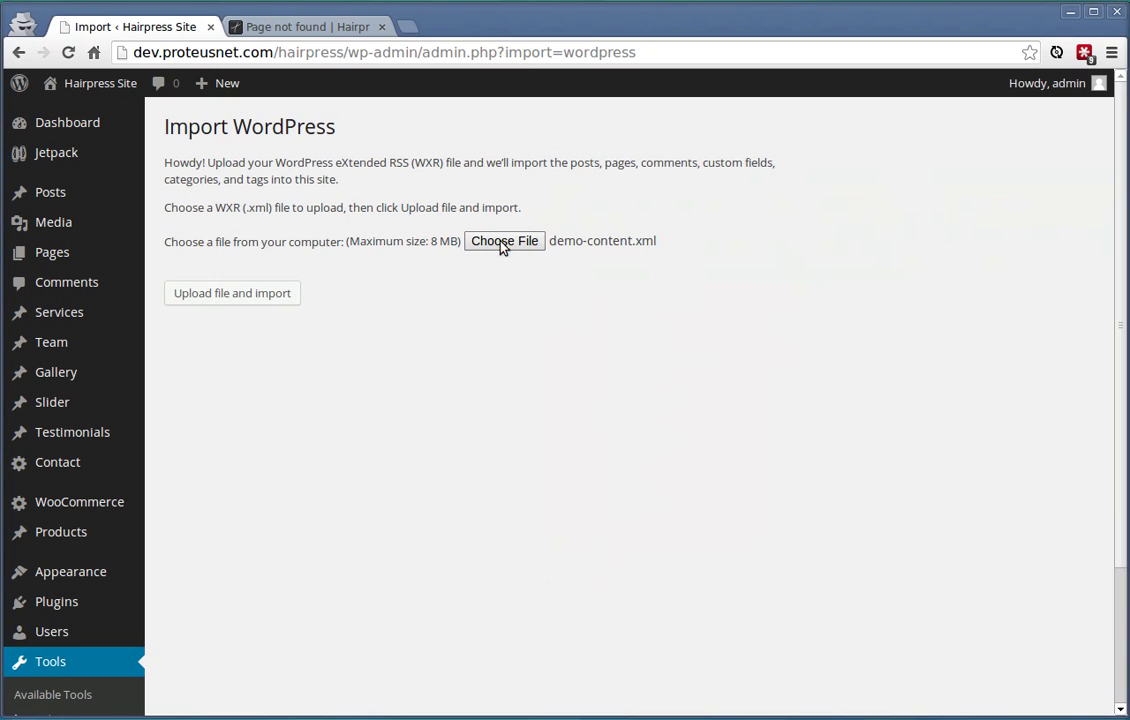
pyautogui.click(230, 294)
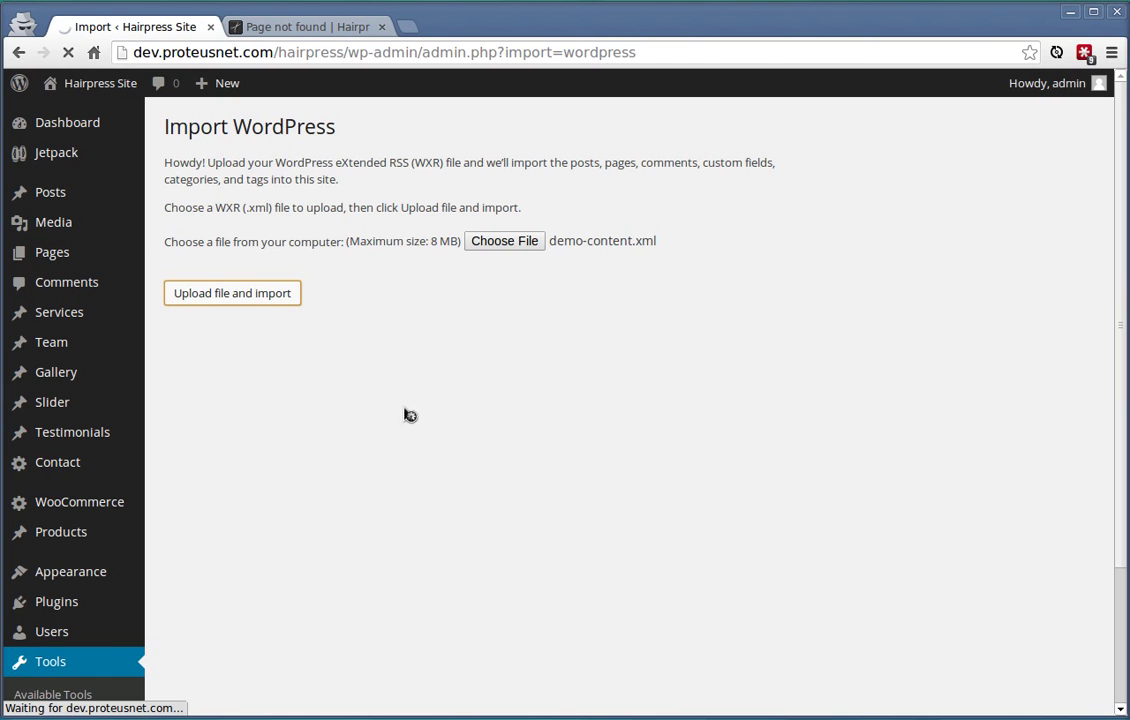
# - Assign the imported posts to the existing user admin, include file attachments, and run the import
pyautogui.click(433, 332)
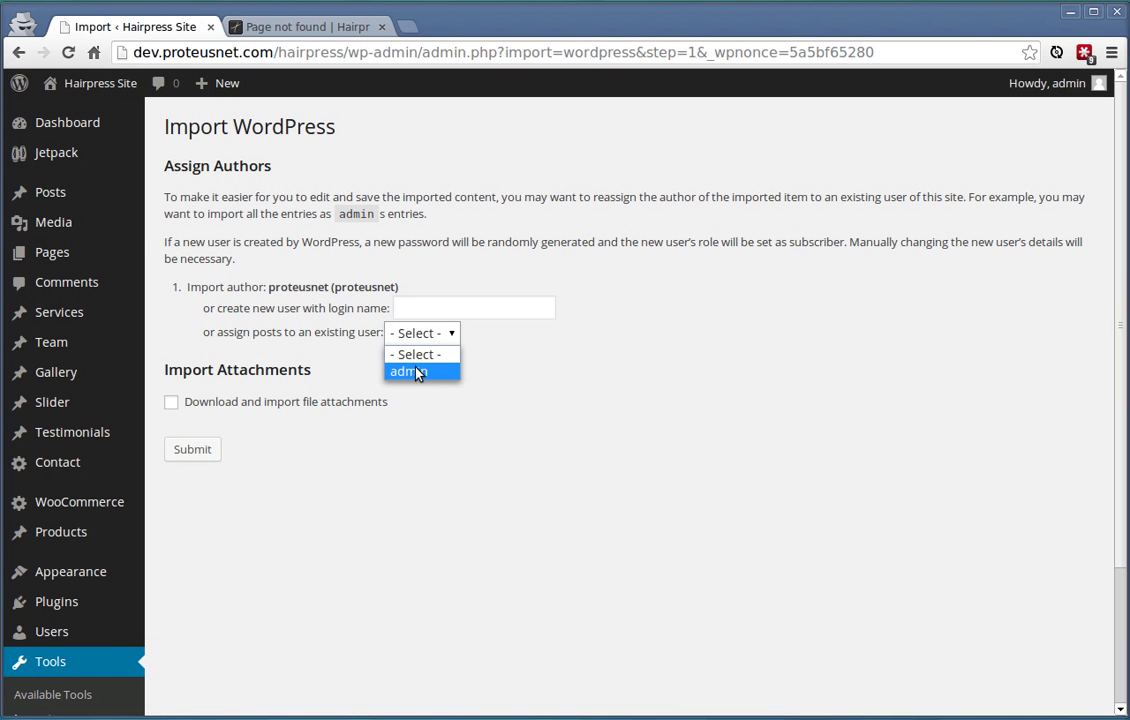
pyautogui.click(416, 373)
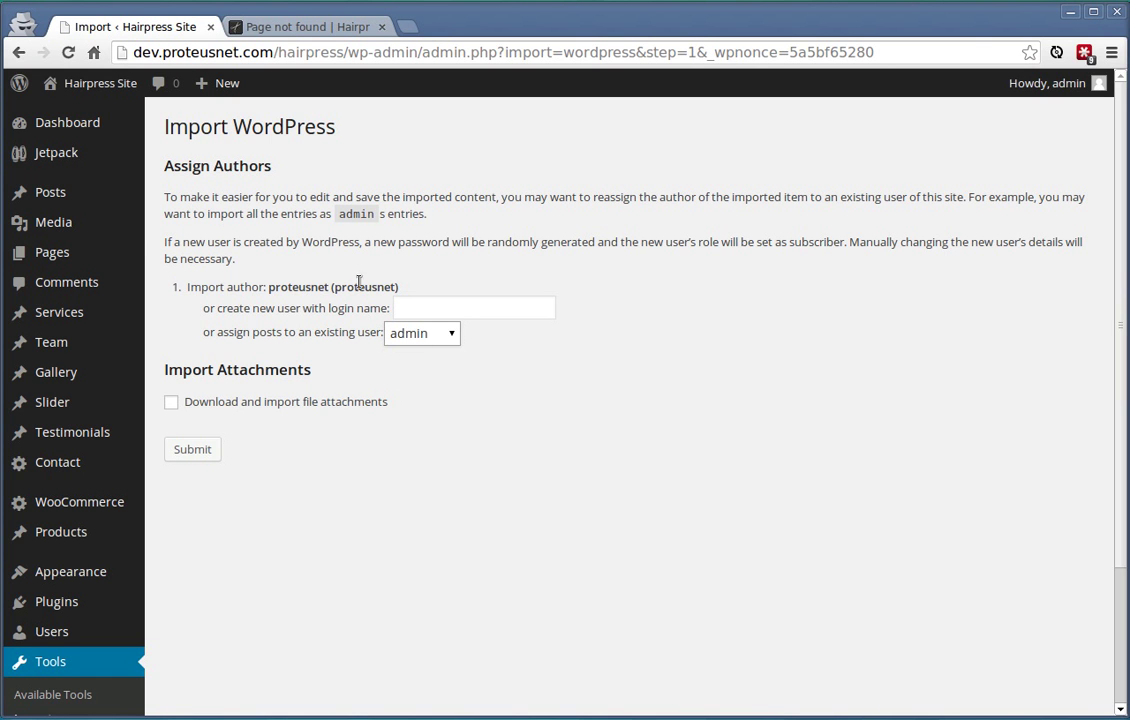
pyautogui.click(172, 405)
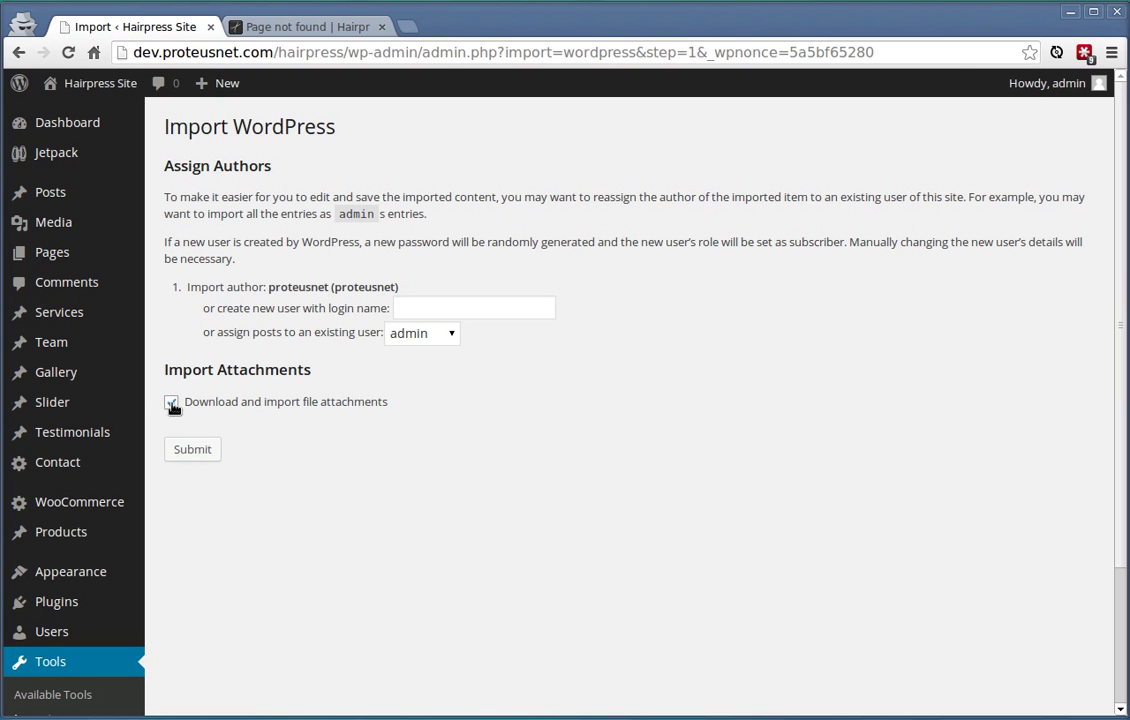
pyautogui.click(192, 452)
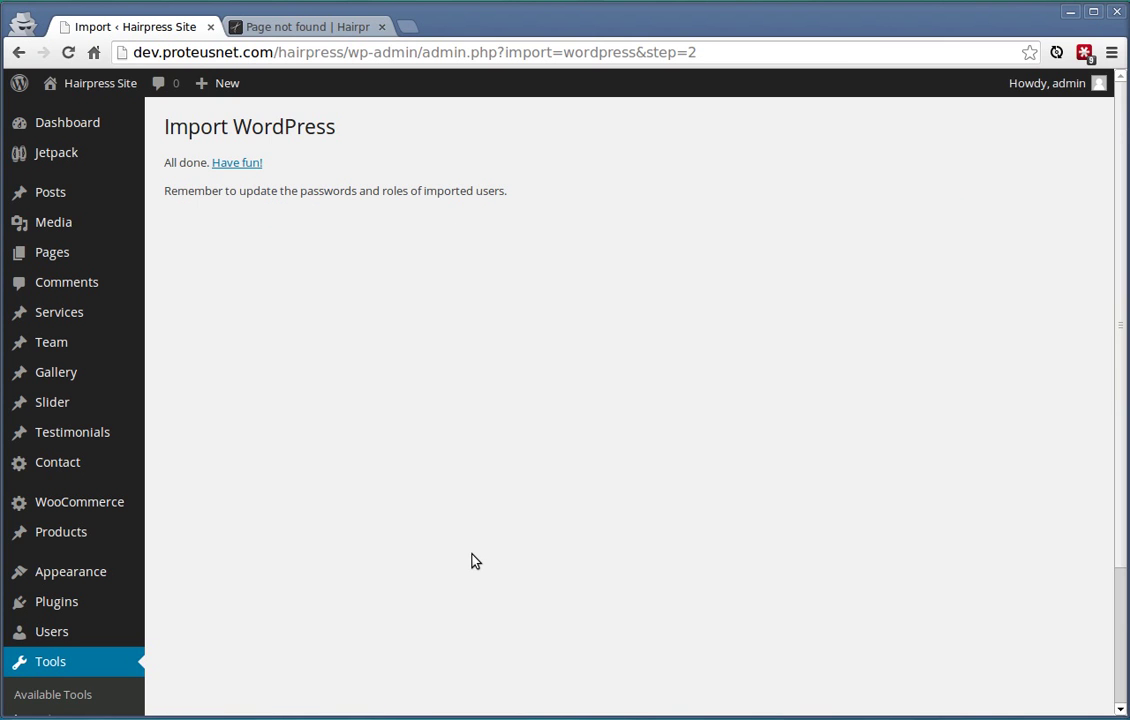
# - Save the reading settings with a static front page, using Home Page as front page and Blog as posts page
pyautogui.scroll(-3, 419, 351)
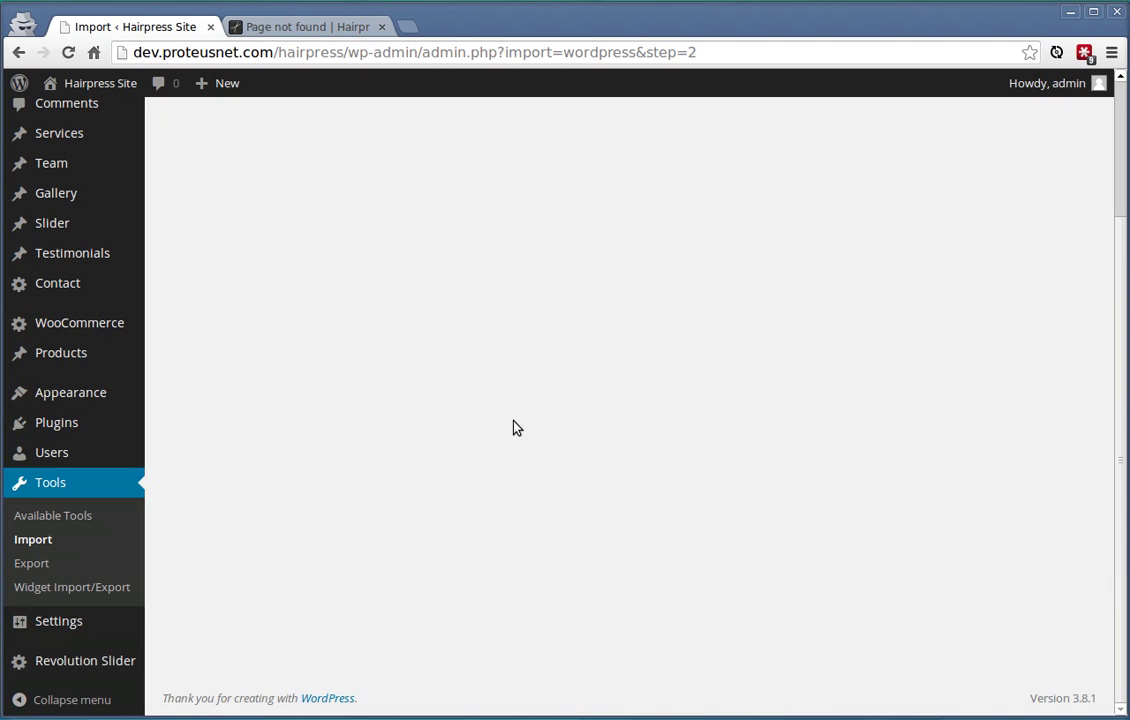
pyautogui.moveTo(81, 618)
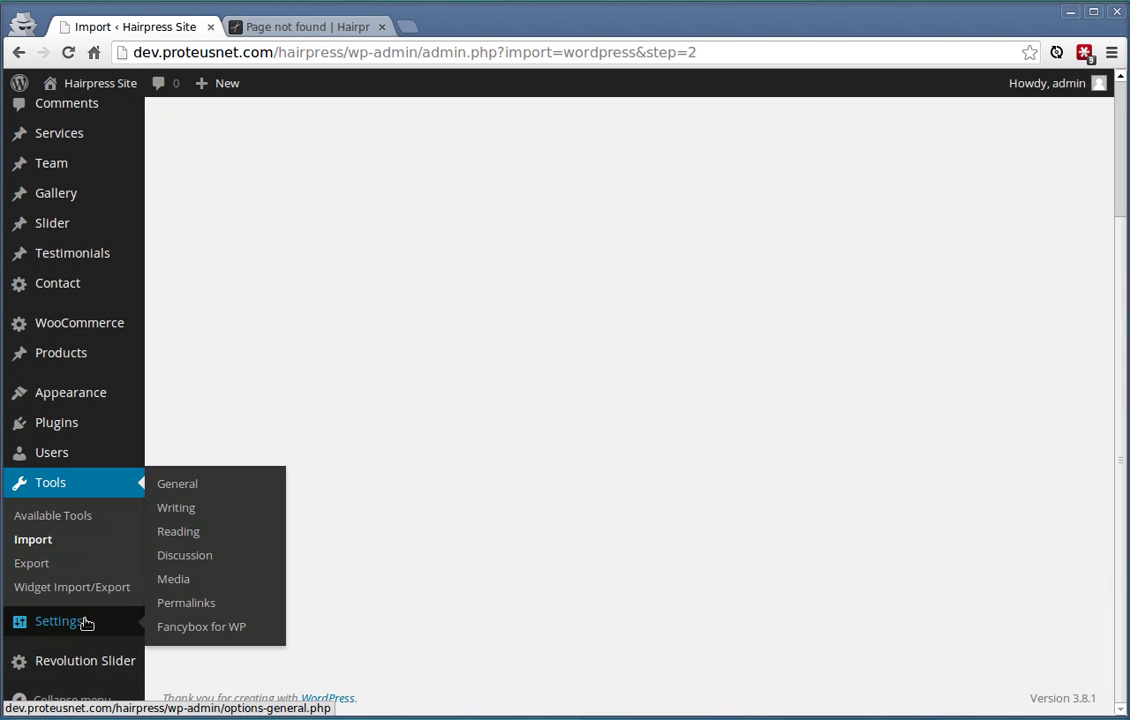
pyautogui.click(199, 541)
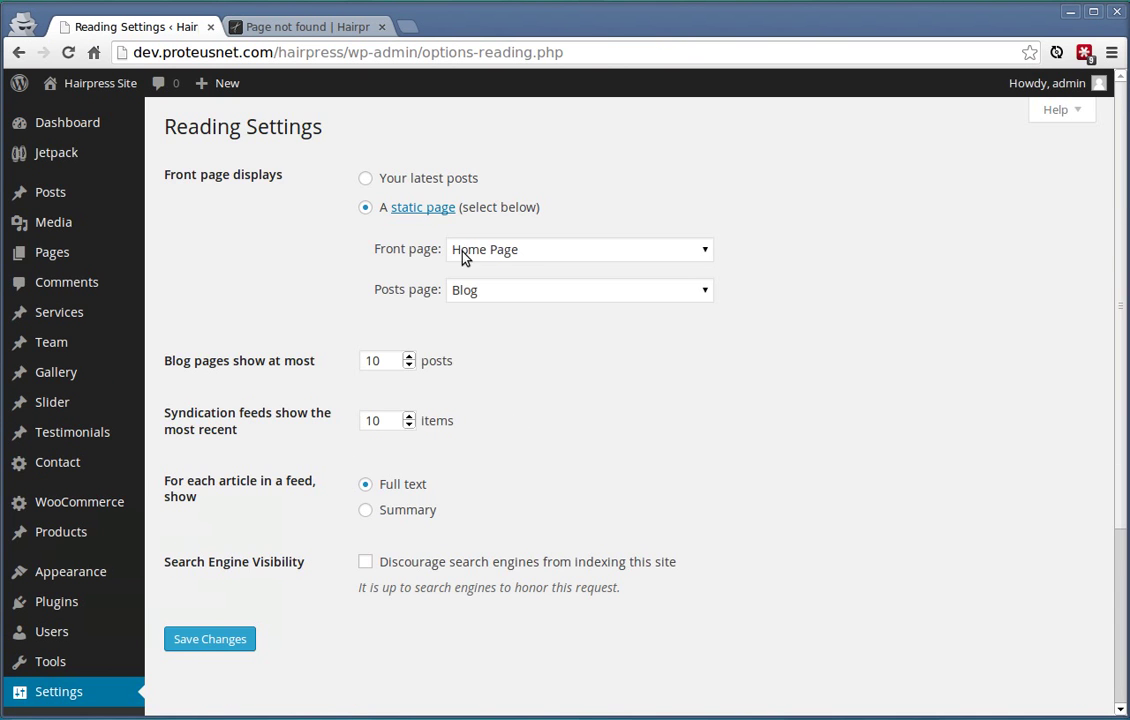
pyautogui.click(527, 258)
pyautogui.click(527, 258)
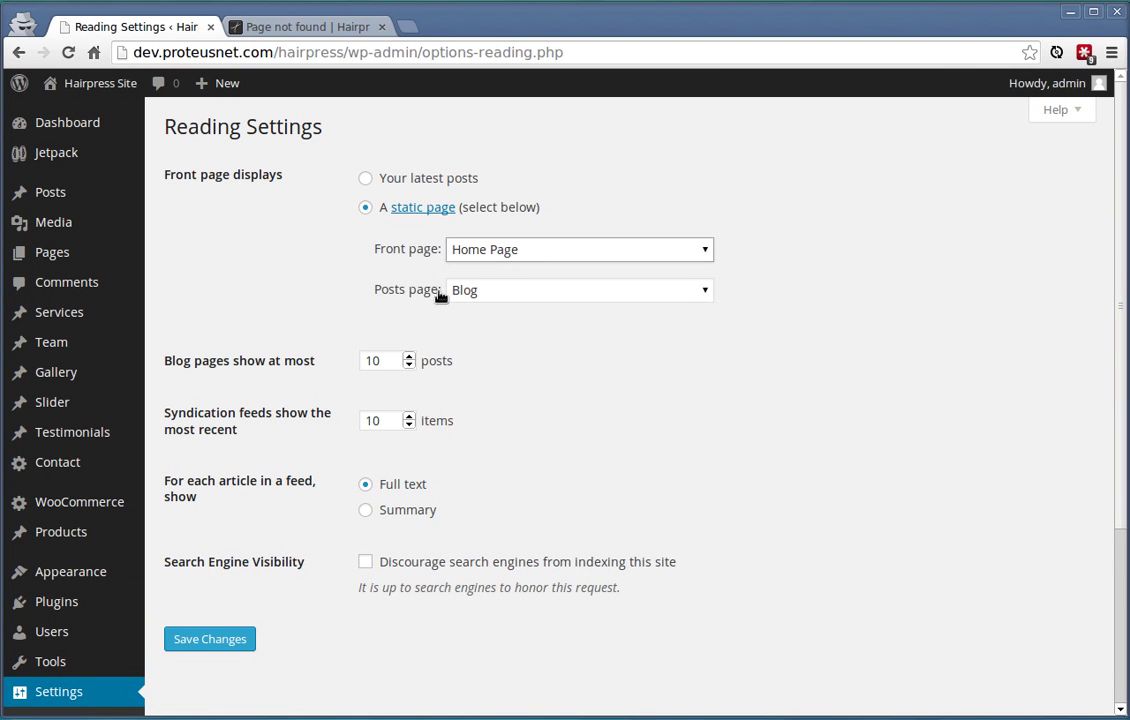
pyautogui.click(255, 640)
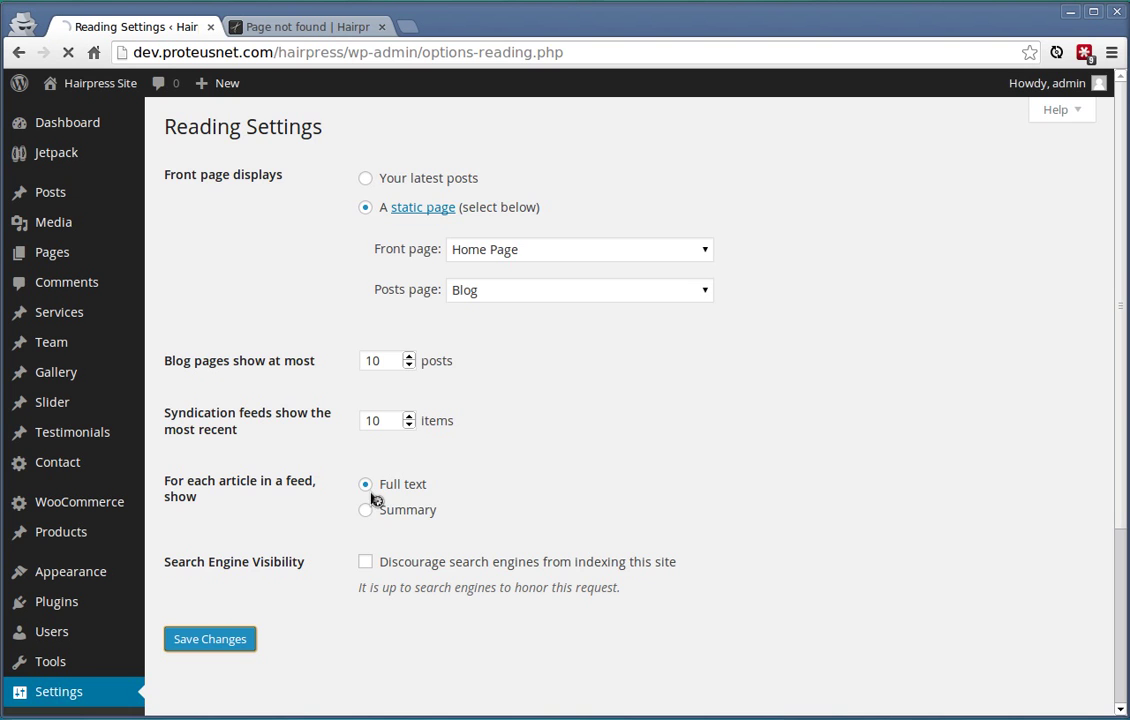
# - Load the site's front page again to view the theme with the imported demo content
pyautogui.click(296, 30)
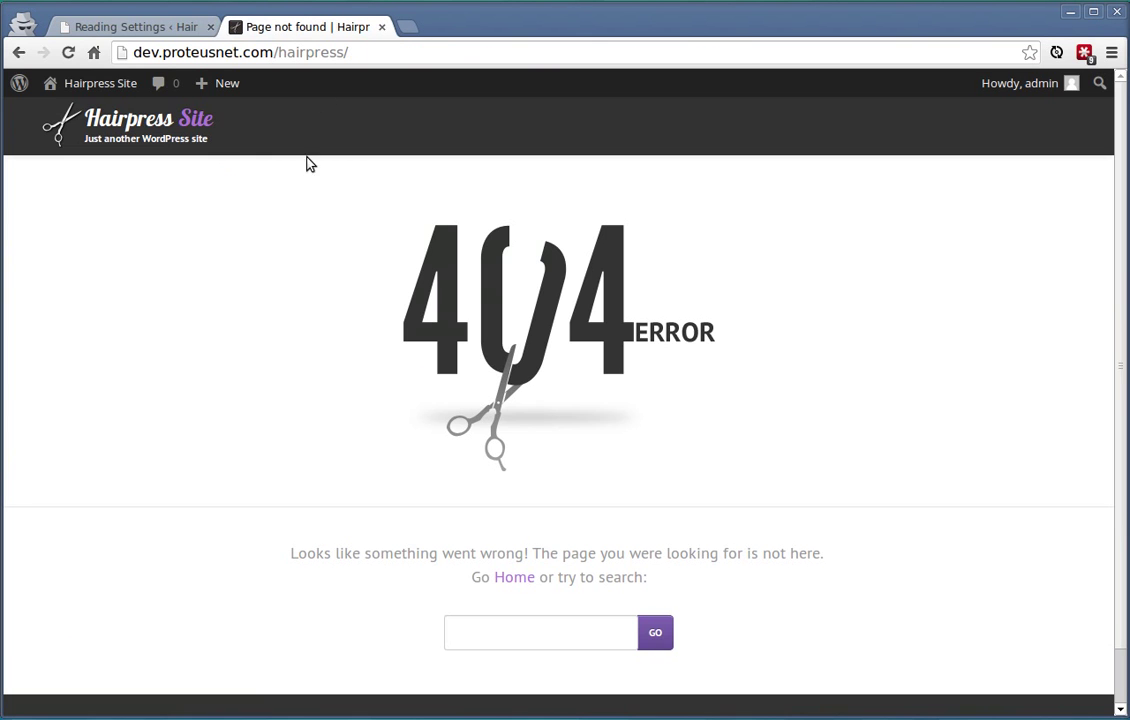
pyautogui.click(100, 83)
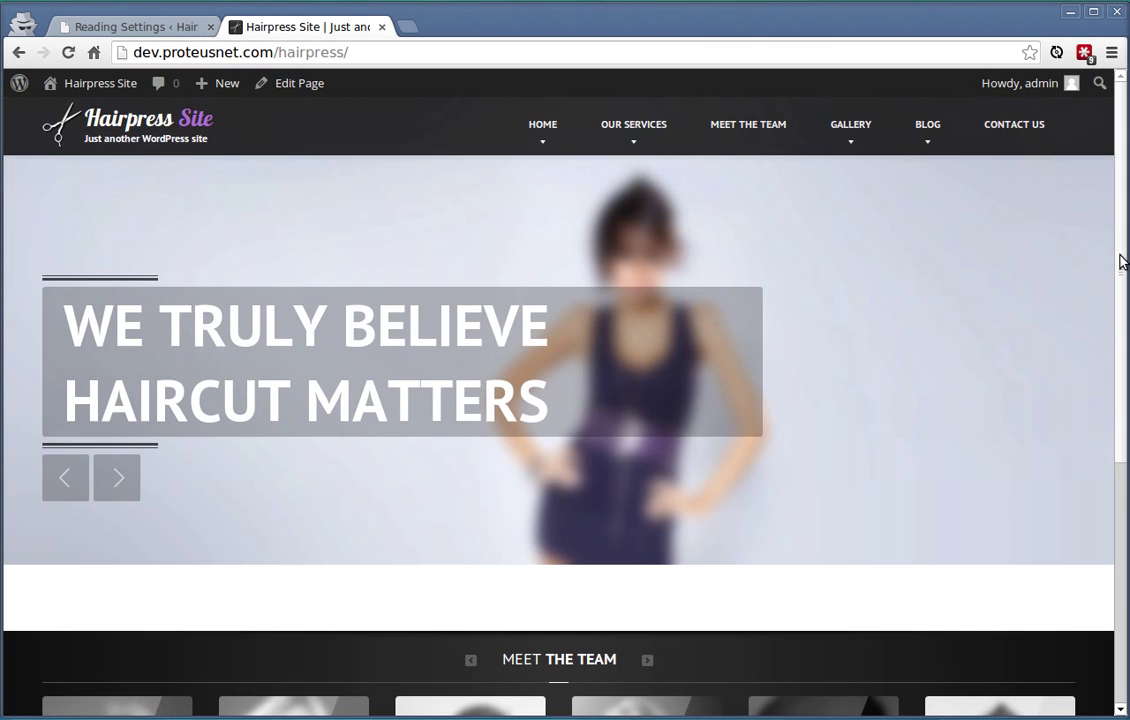
# - Look over the site's front page from the slider down to the footer
pyautogui.moveTo(1122, 254); pyautogui.dragTo(1098, 563)
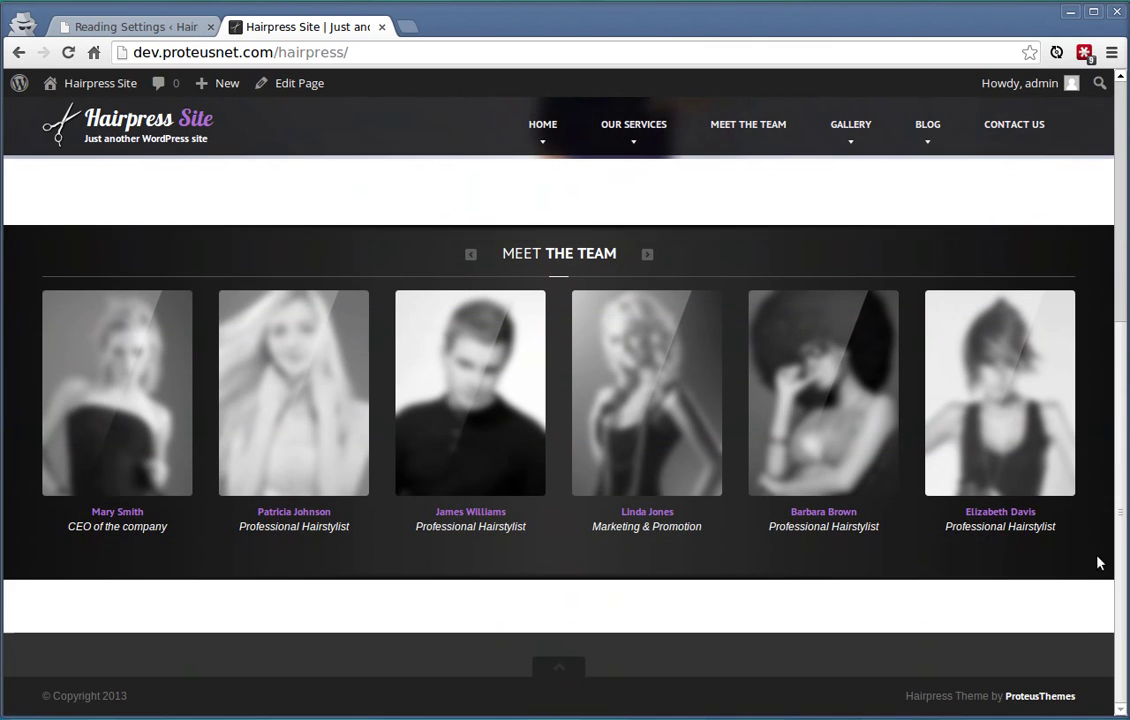
pyautogui.moveTo(1103, 514); pyautogui.dragTo(1100, 245)
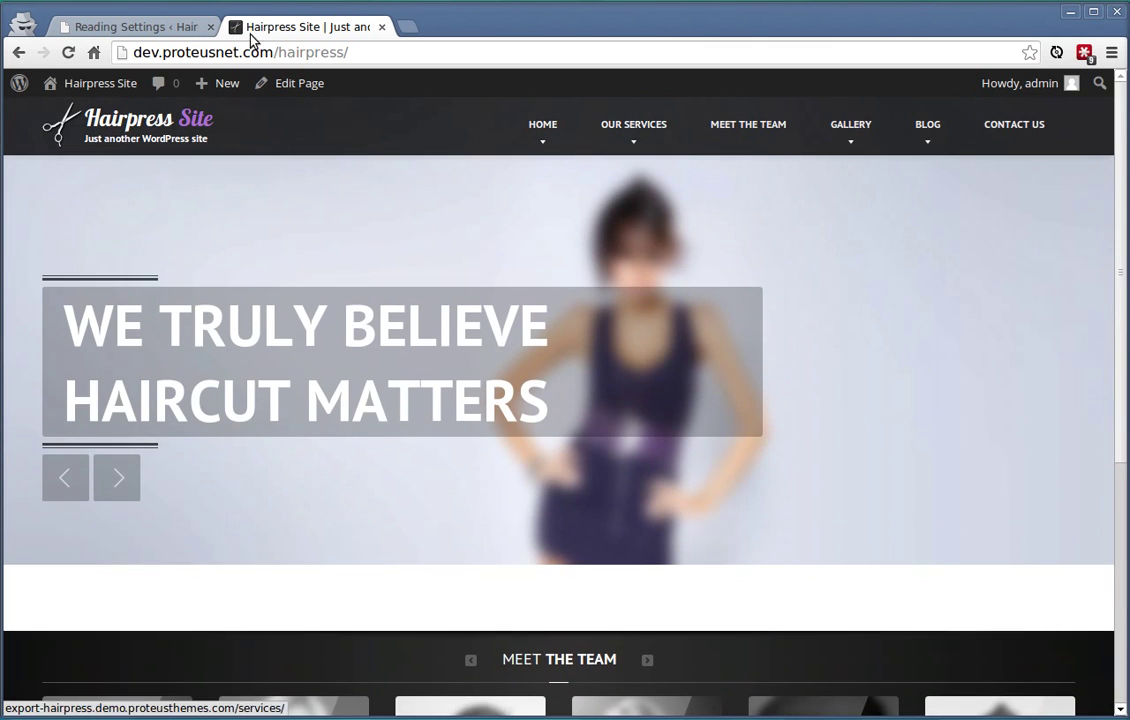
# - Import the widgets from demo-widgets.wie in the extras folder with the Widget Importer & Exporter and review the import results
pyautogui.click(147, 30)
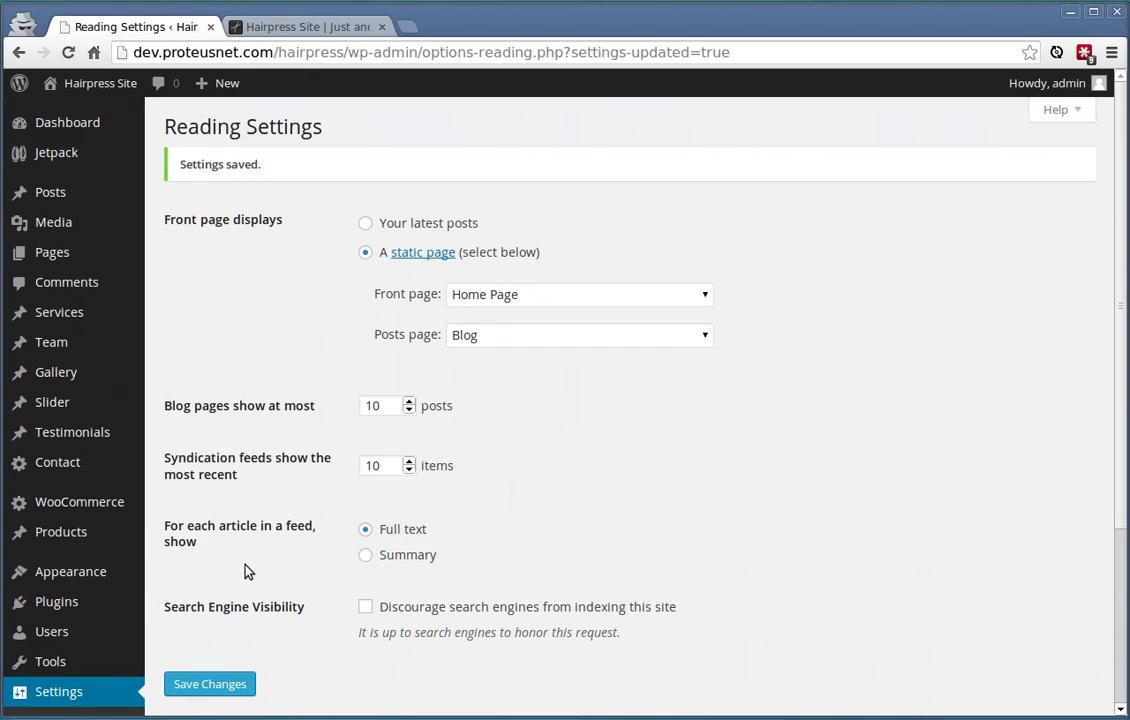
pyautogui.scroll(-2, 235, 515)
pyautogui.moveTo(141, 481)
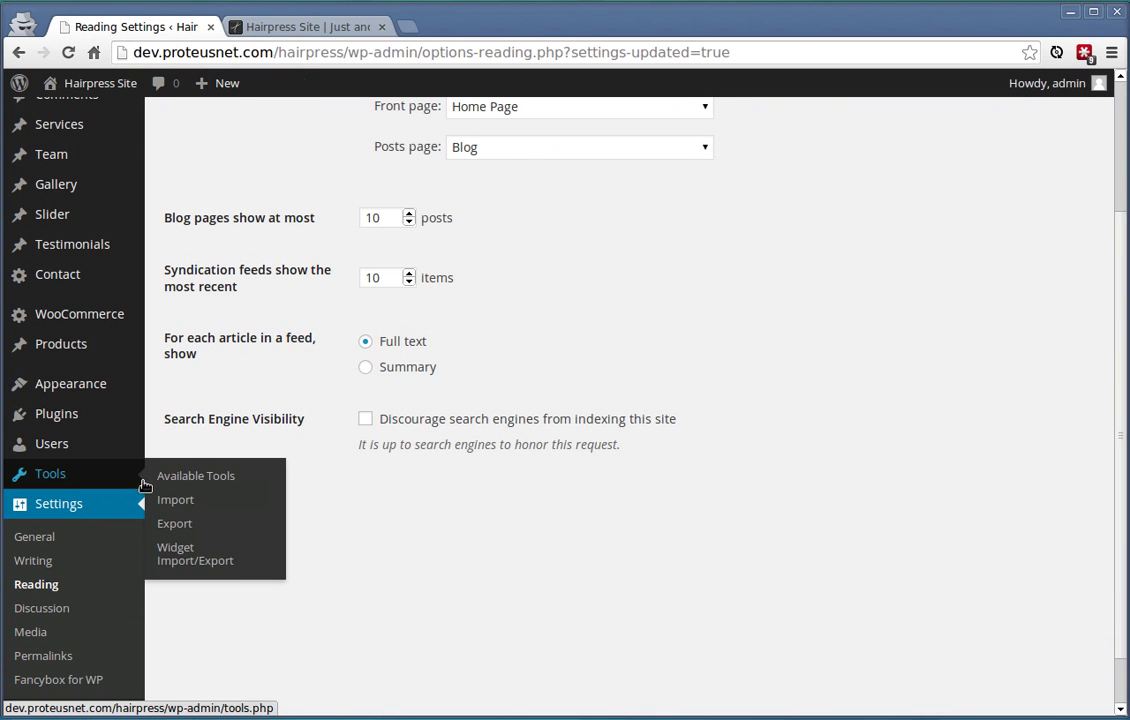
pyautogui.click(204, 561)
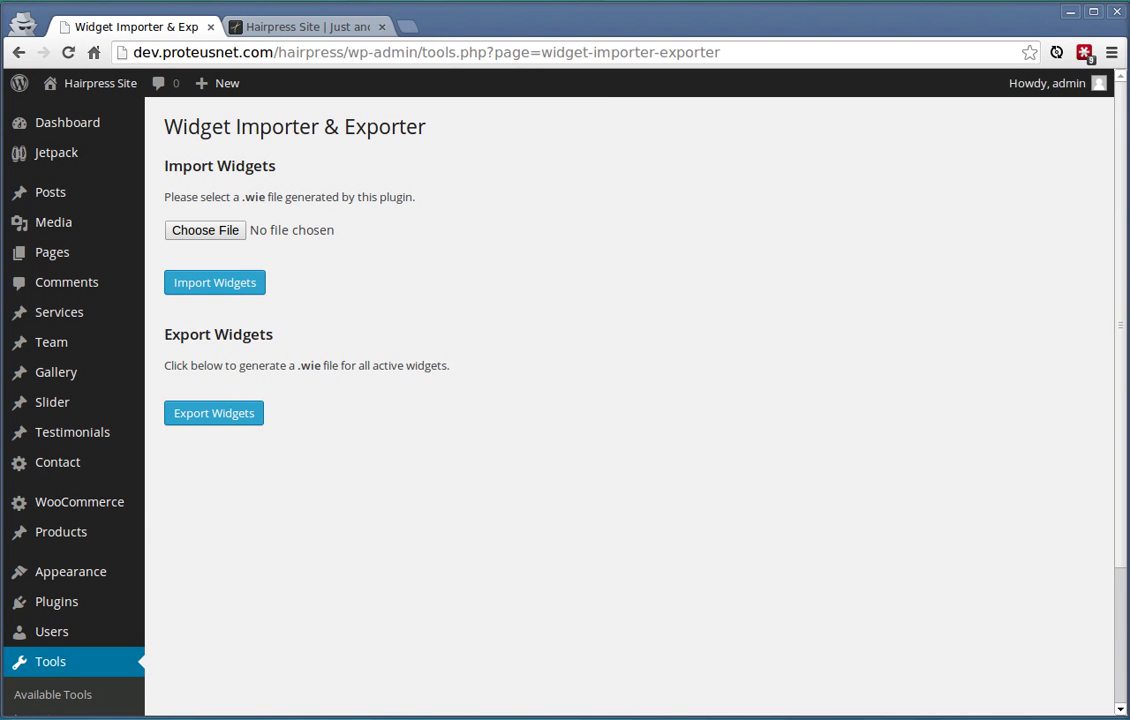
pyautogui.hotkey('alt', 'Tab')
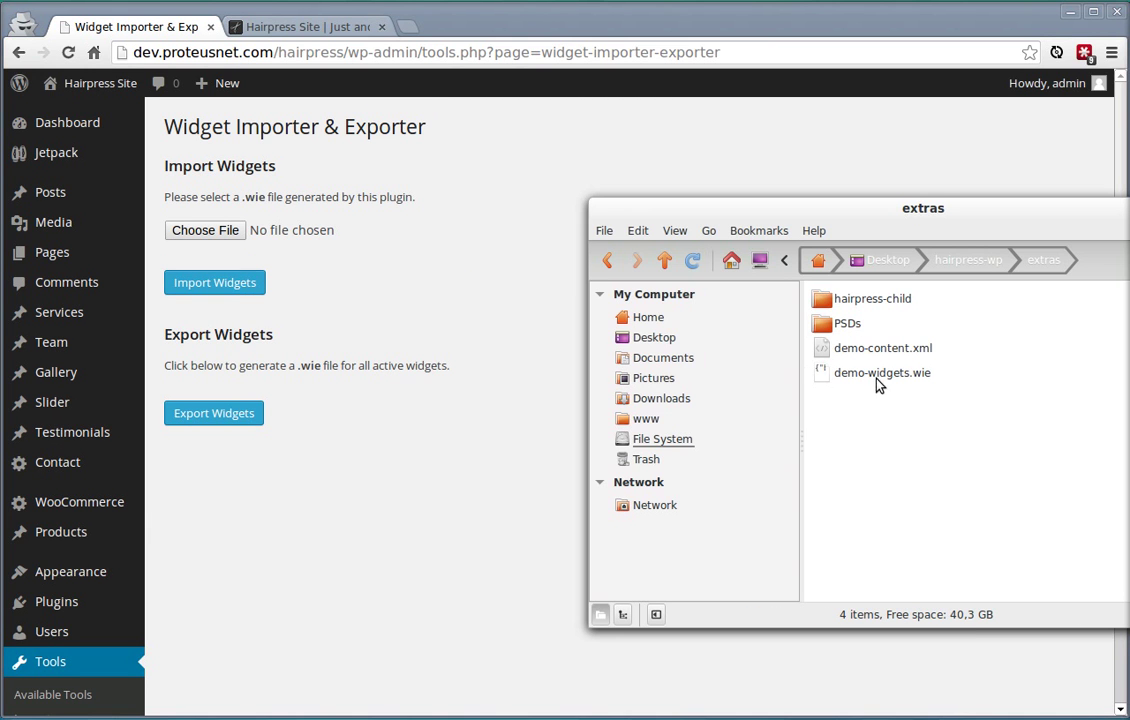
pyautogui.moveTo(866, 375); pyautogui.dragTo(208, 236)
pyautogui.click(220, 282)
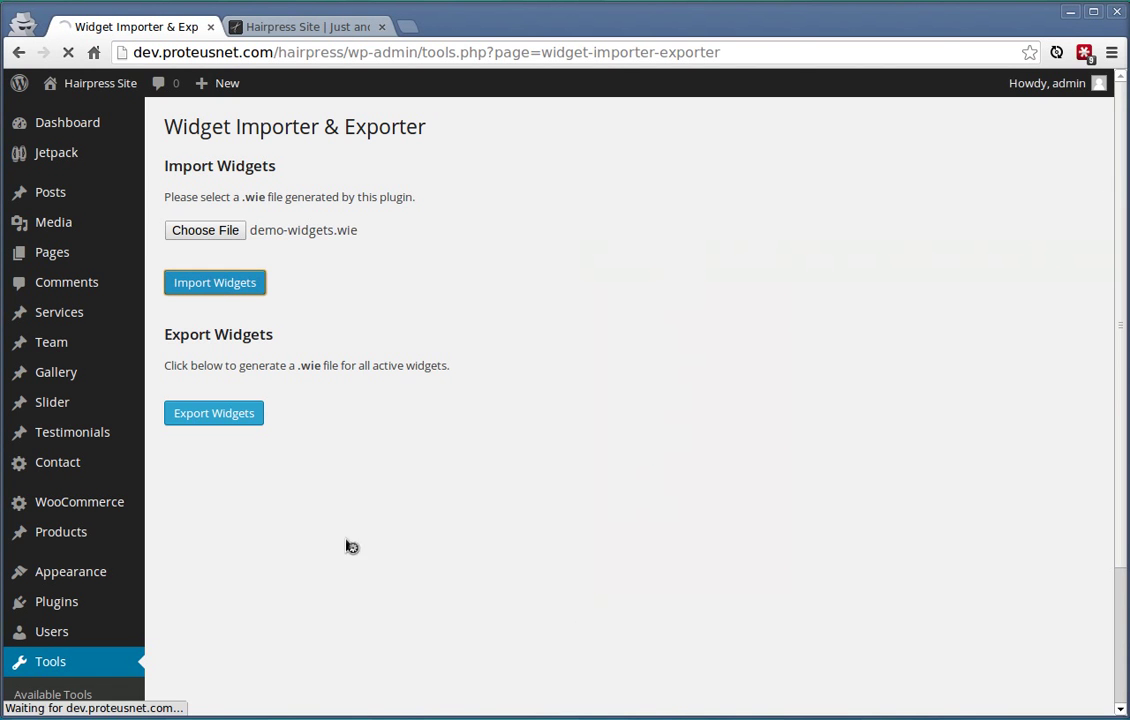
pyautogui.scroll(-5, 444, 479)
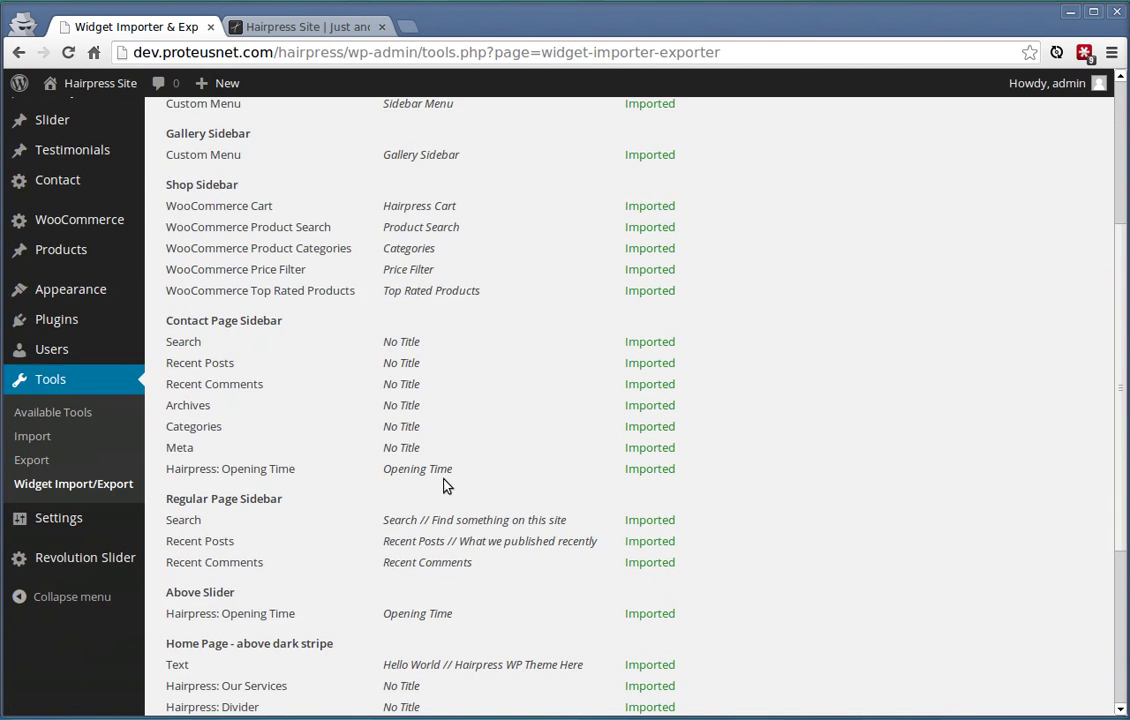
pyautogui.scroll(-1, 447, 479)
pyautogui.scroll(6, 737, 561)
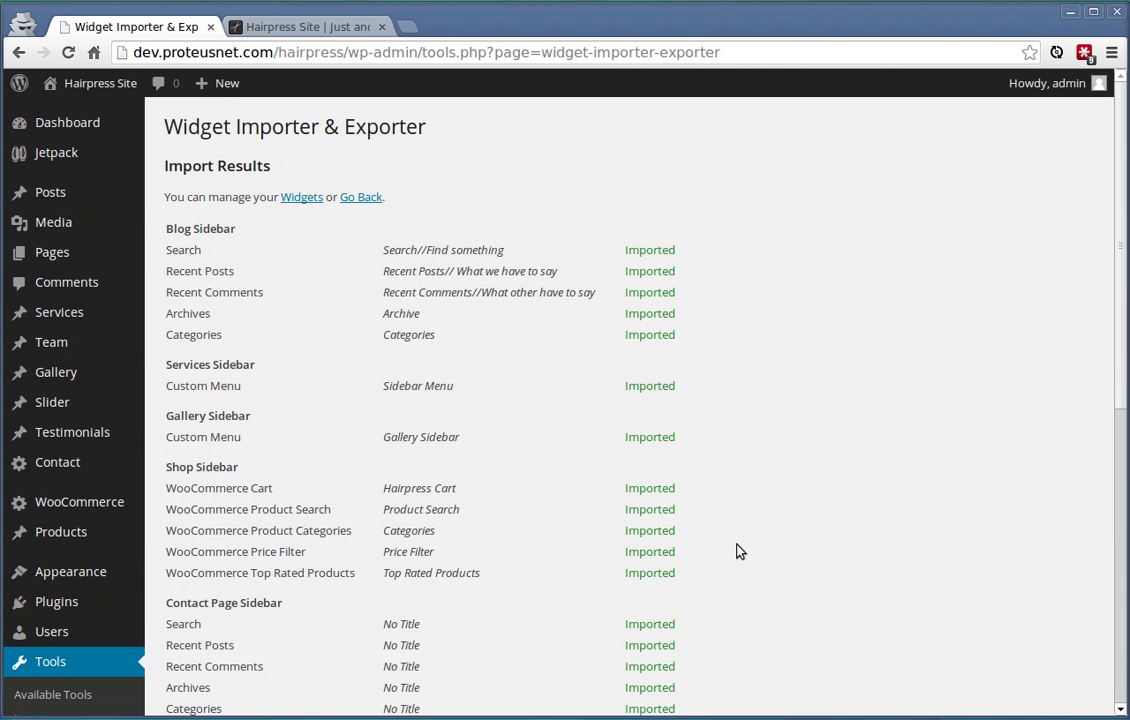
# - Reload the site's front page and look over the imported widgets
pyautogui.click(292, 27)
pyautogui.click(68, 53)
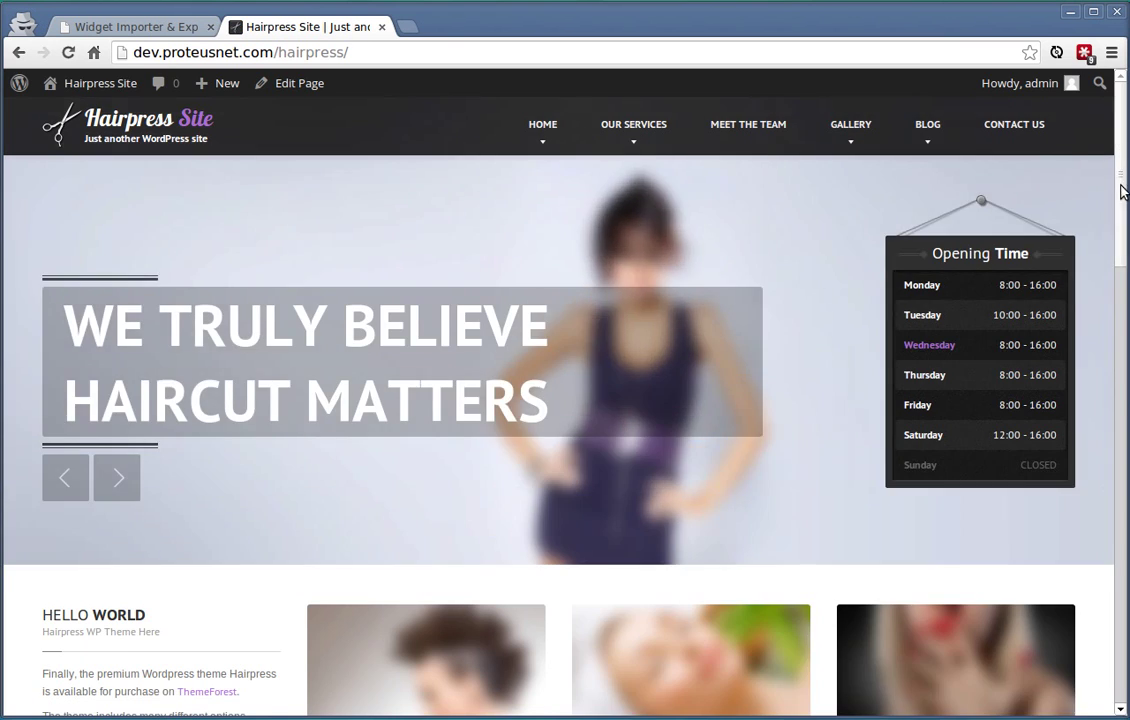
pyautogui.moveTo(1123, 187); pyautogui.dragTo(1122, 220)
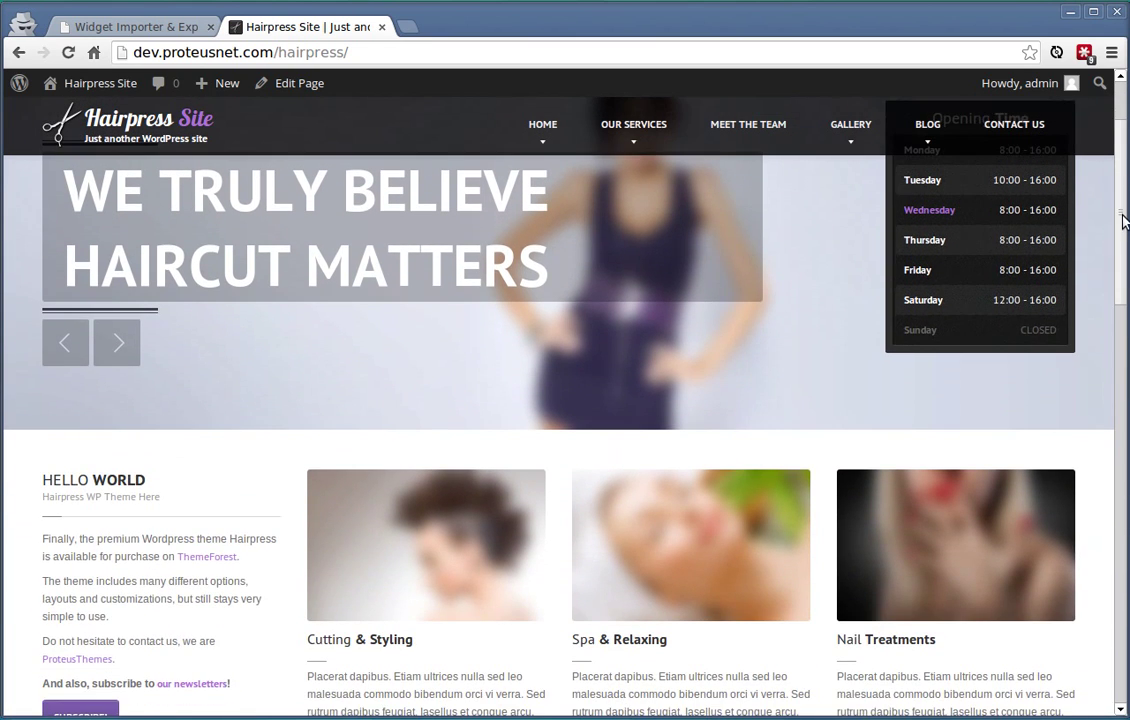
# - Open the Hairpress theme customizer, view the available color settings, and close it without changing anything
pyautogui.click(130, 26)
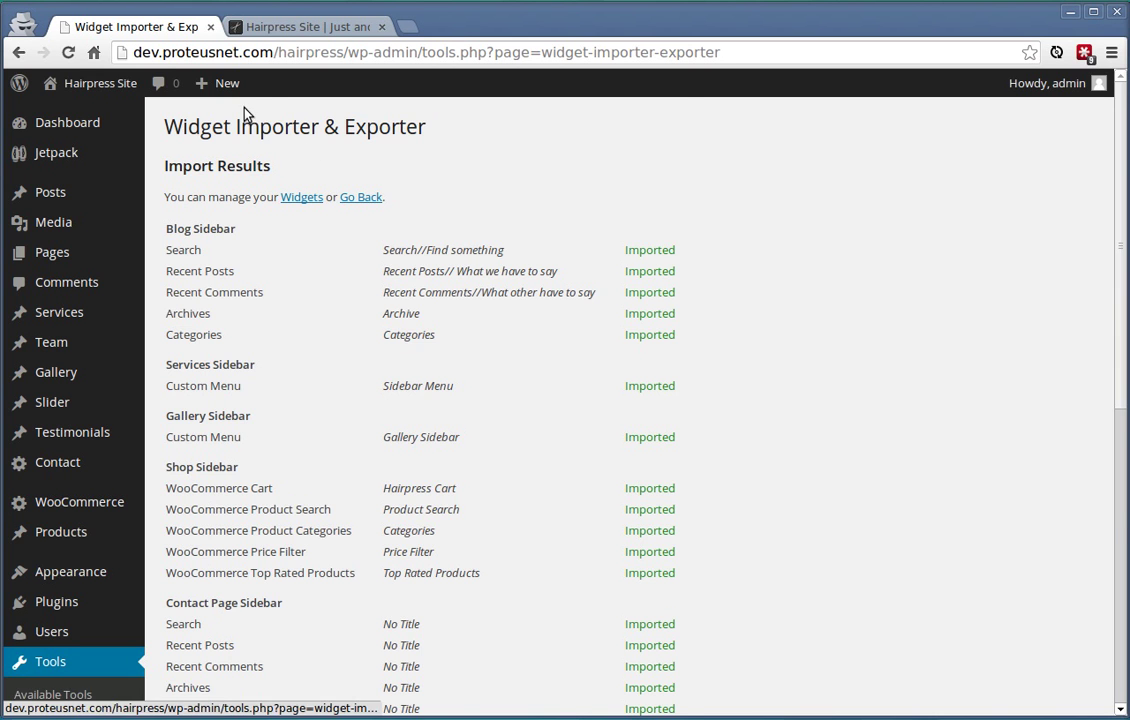
pyautogui.scroll(-3, 420, 476)
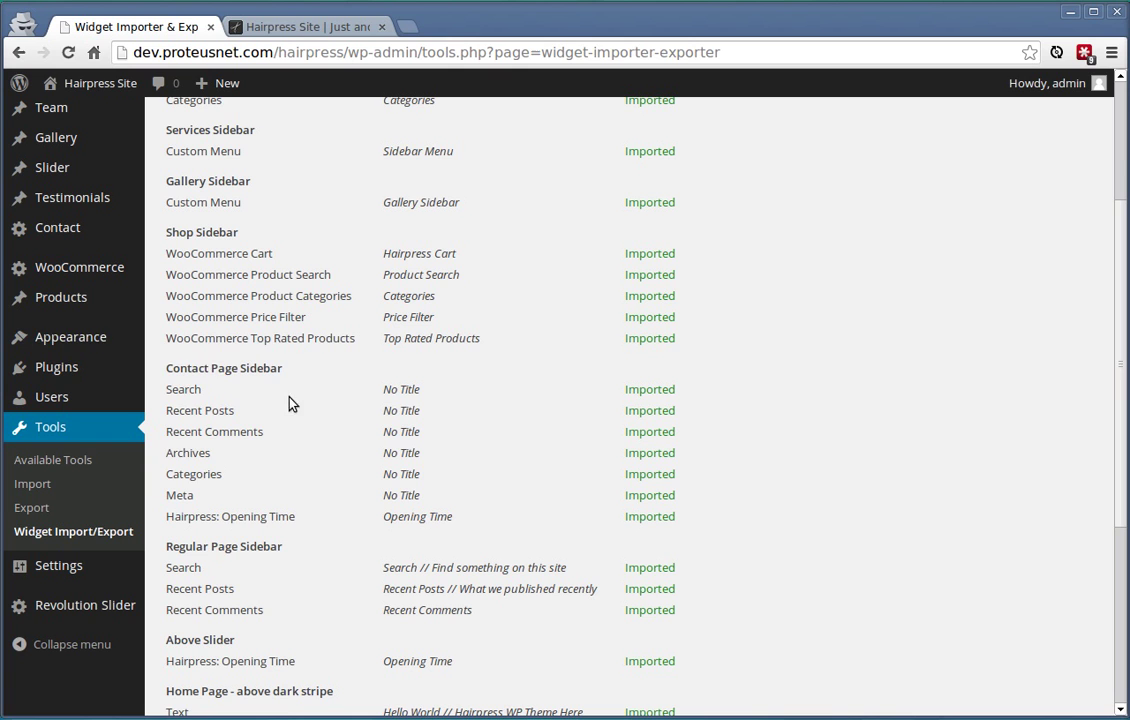
pyautogui.moveTo(72, 338)
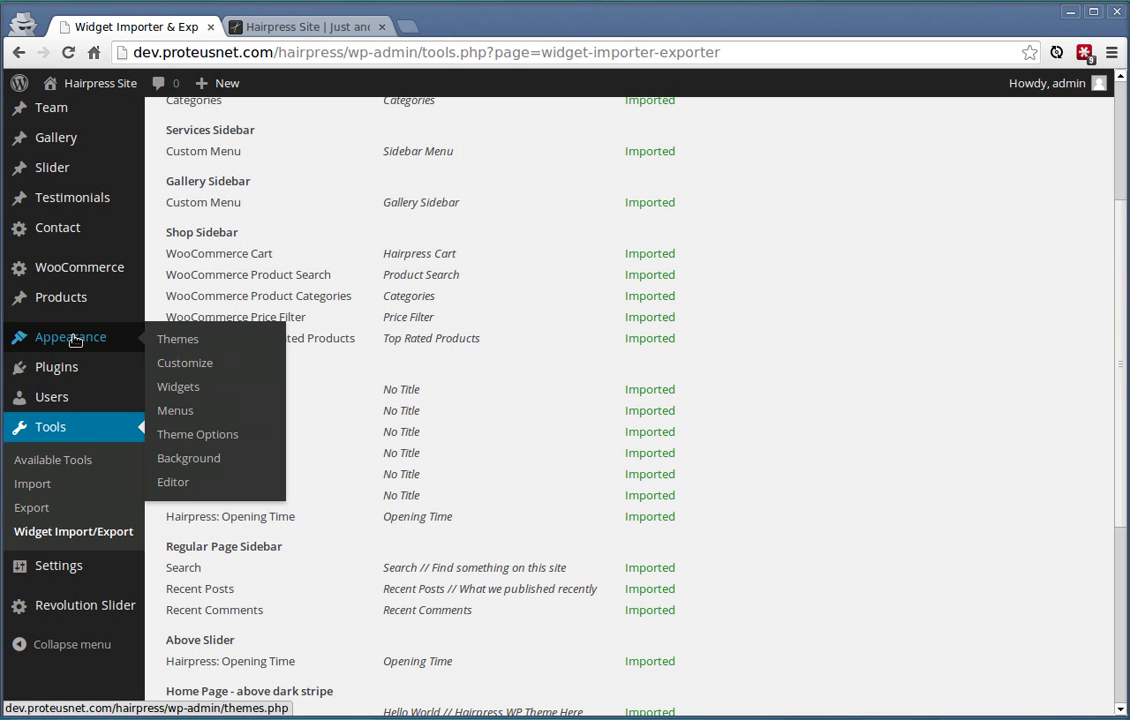
pyautogui.click(197, 369)
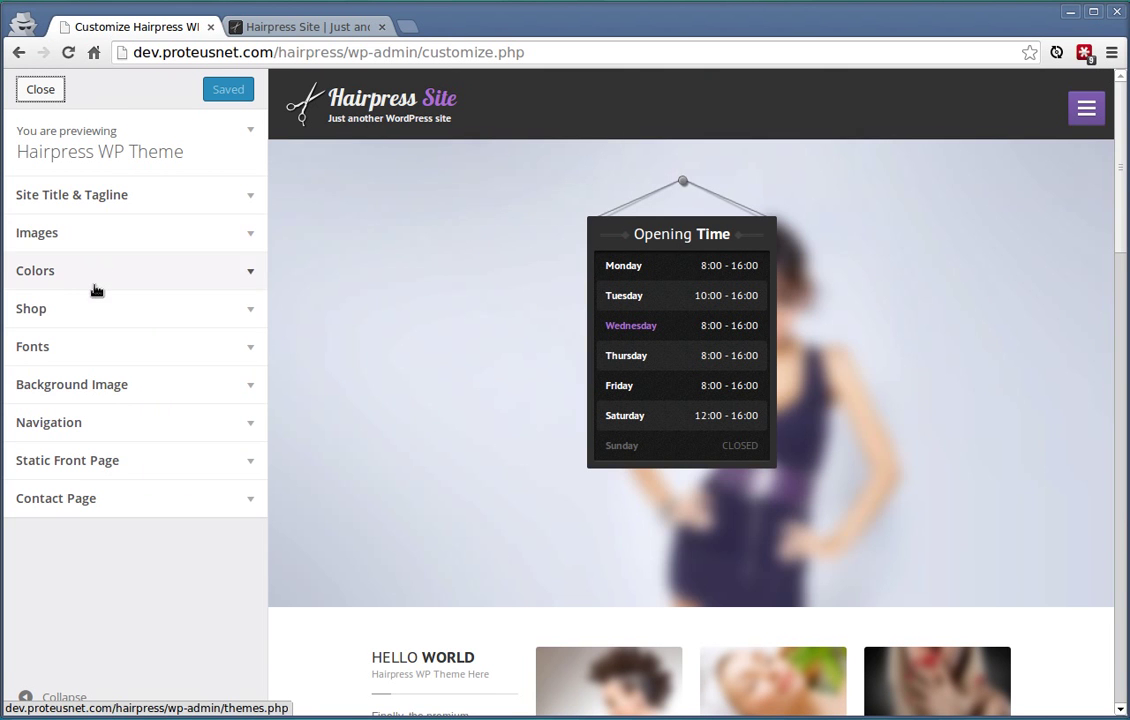
pyautogui.click(101, 285)
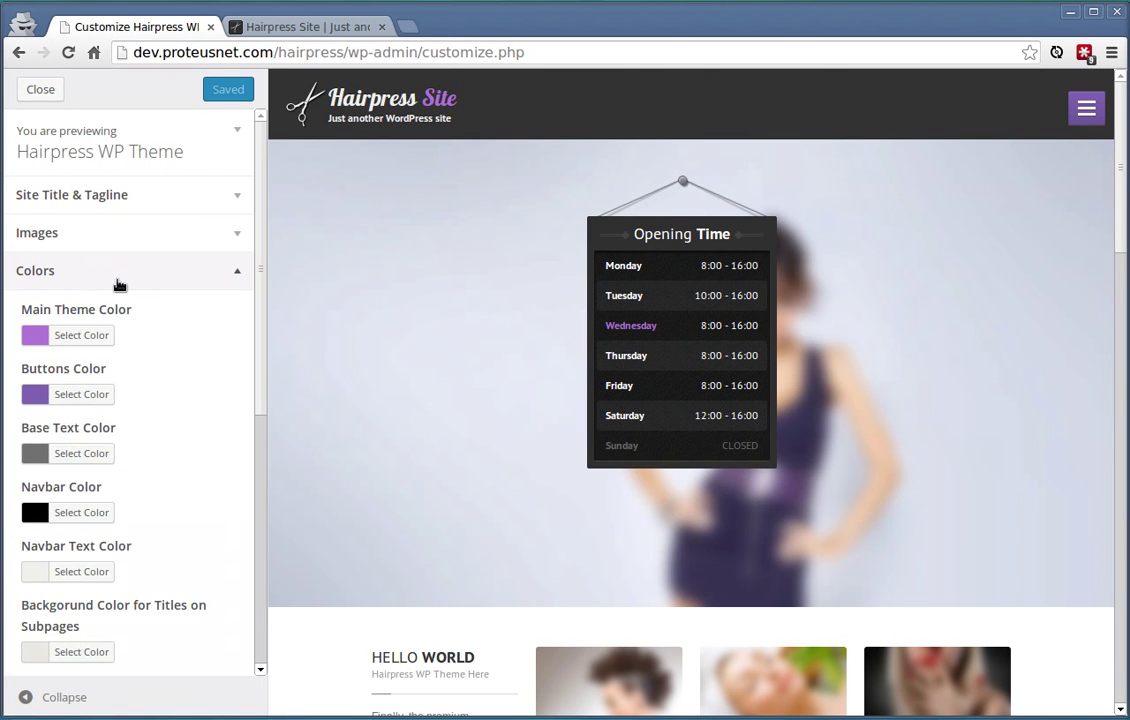
pyautogui.click(112, 285)
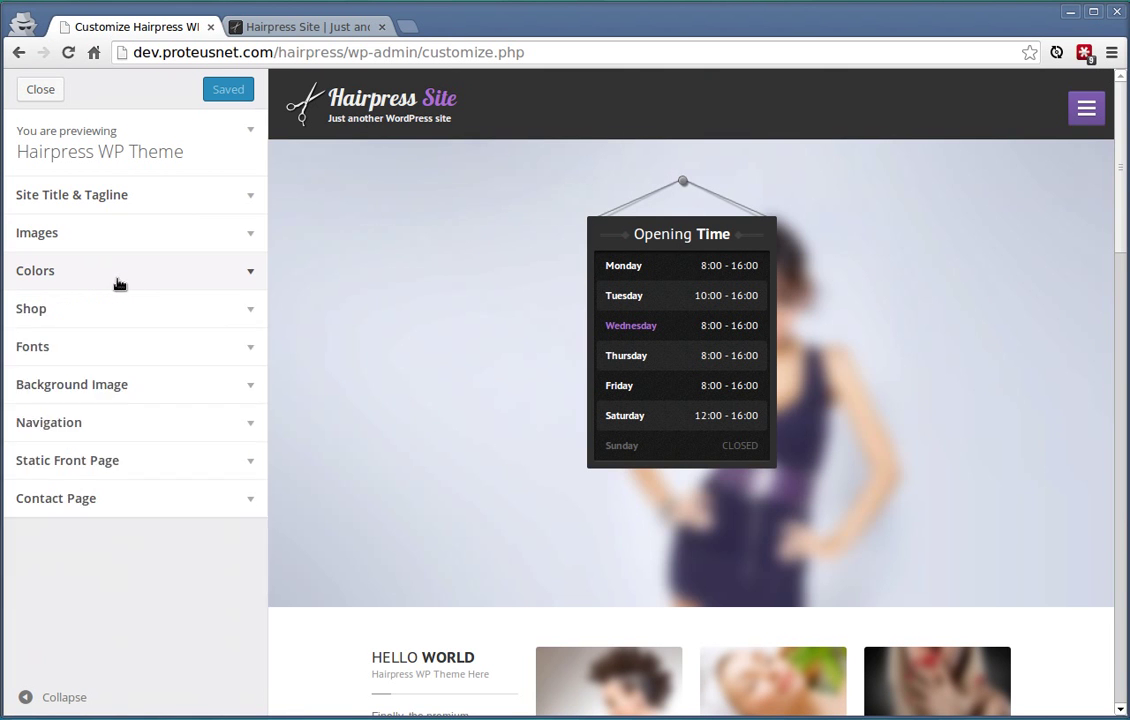
pyautogui.click(41, 90)
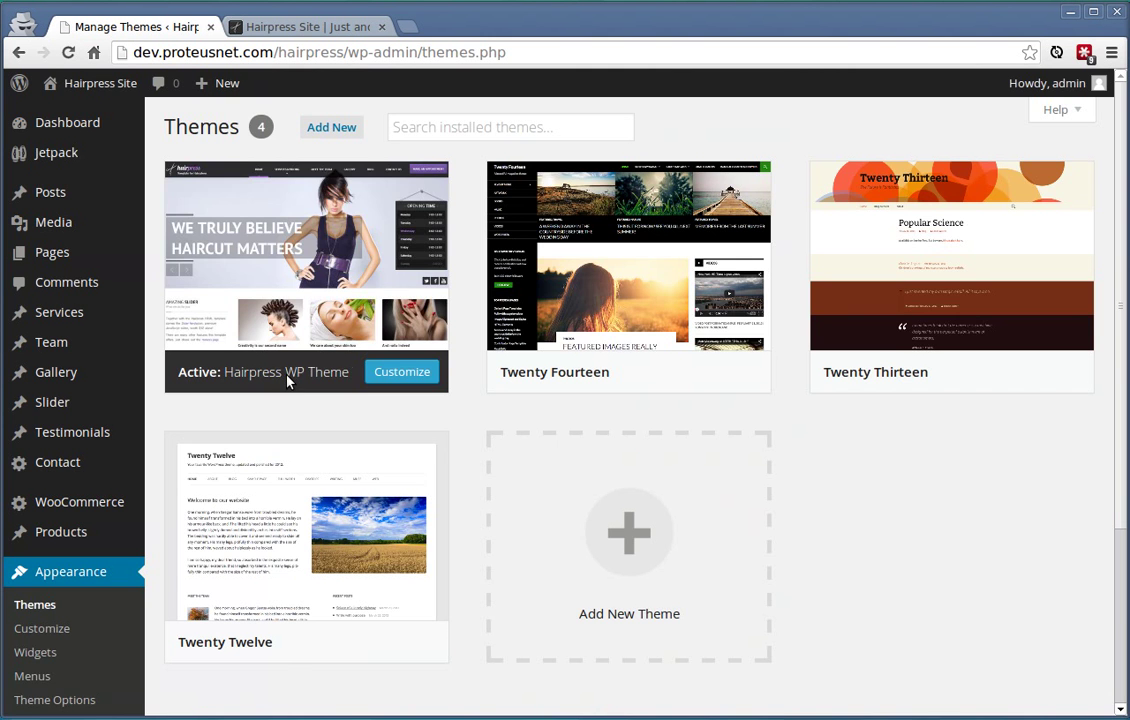
# - Look through the Hairpress Theme Options, including the general page settings, contact page and layout sections
pyautogui.scroll(-2, 411, 446)
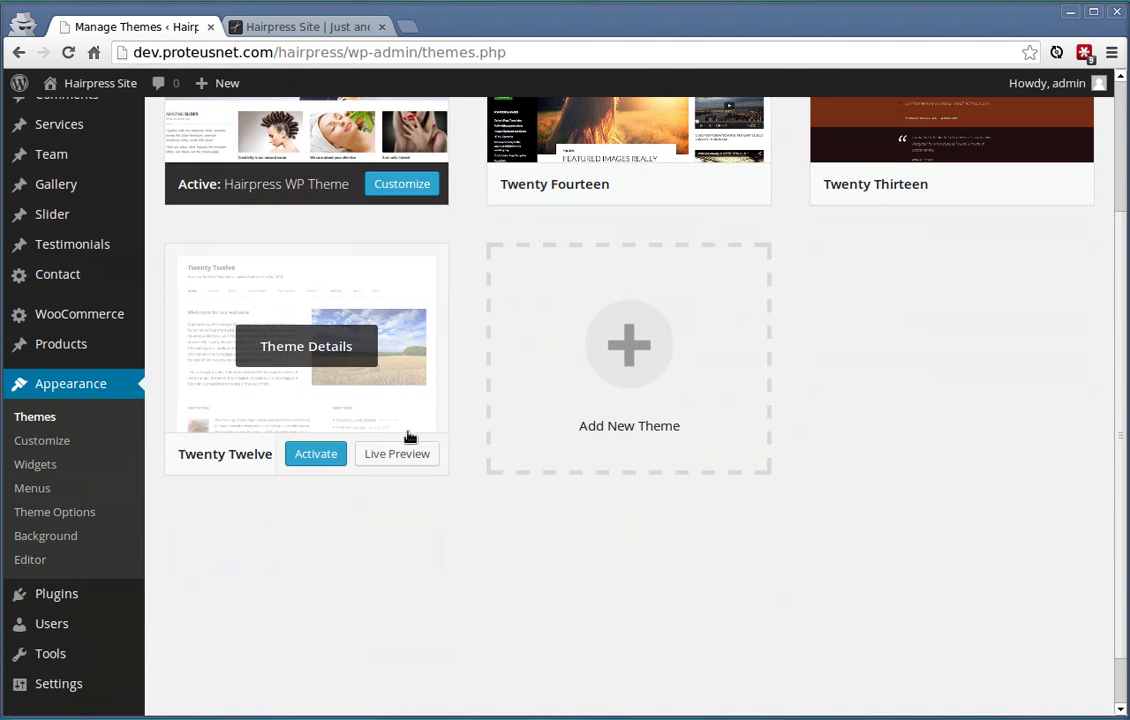
pyautogui.click(38, 519)
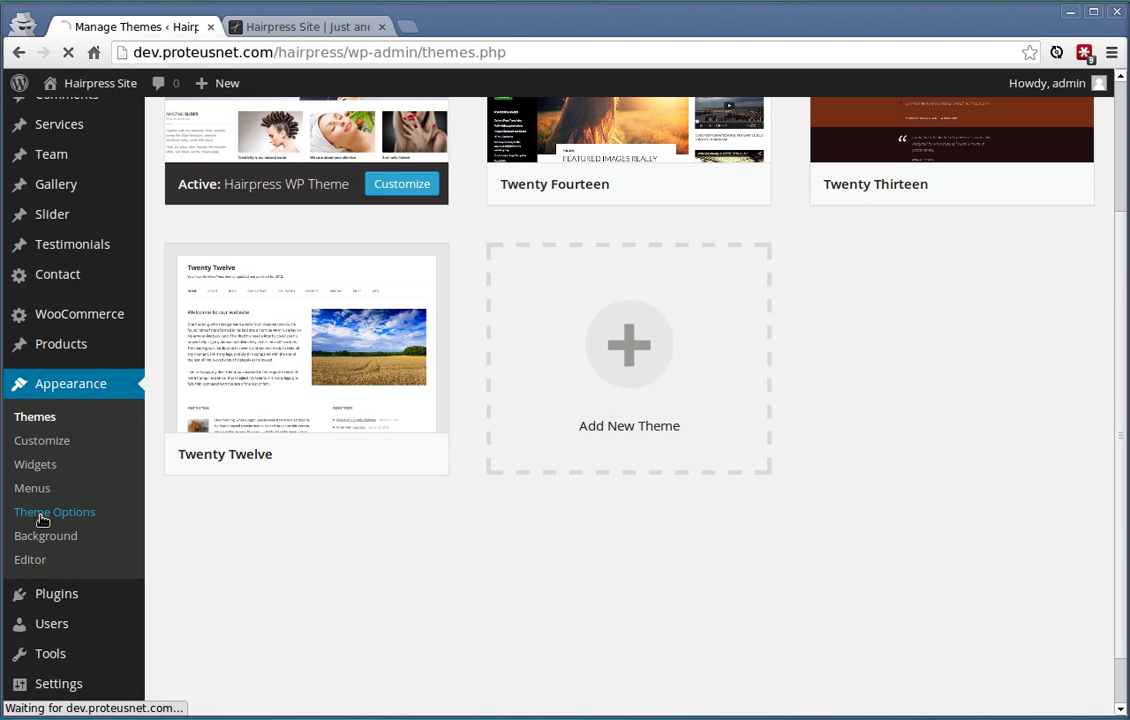
pyautogui.scroll(-5, 558, 398)
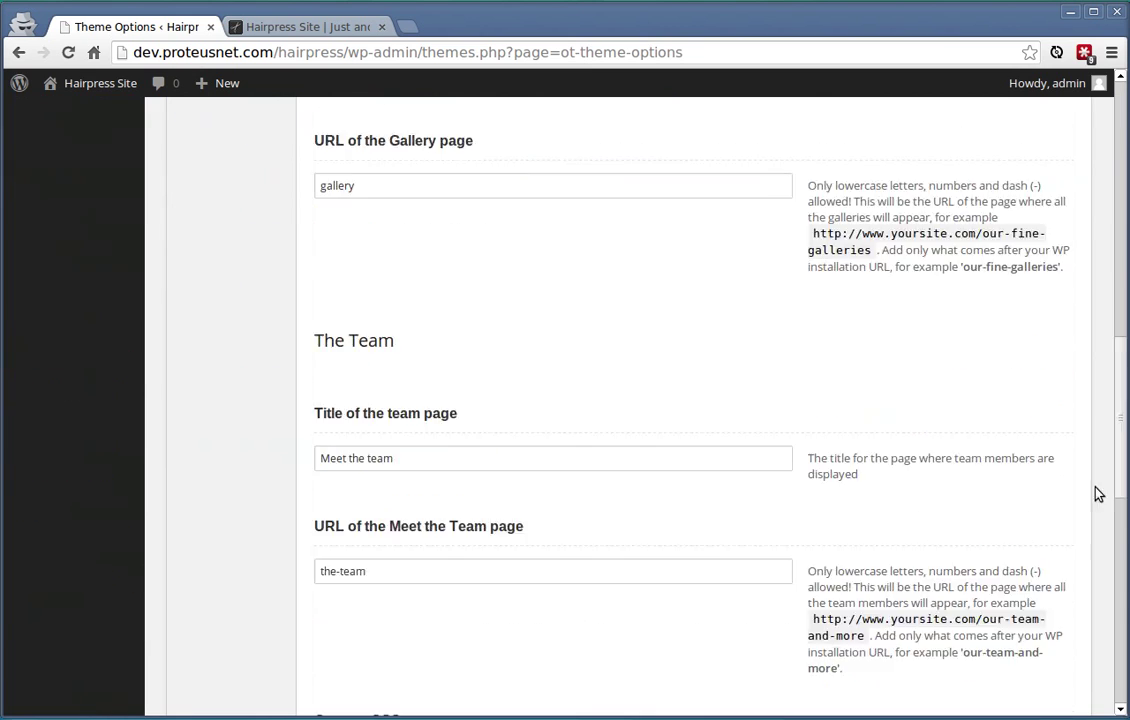
pyautogui.scroll(-7, 1095, 494)
pyautogui.scroll(10, 1090, 500)
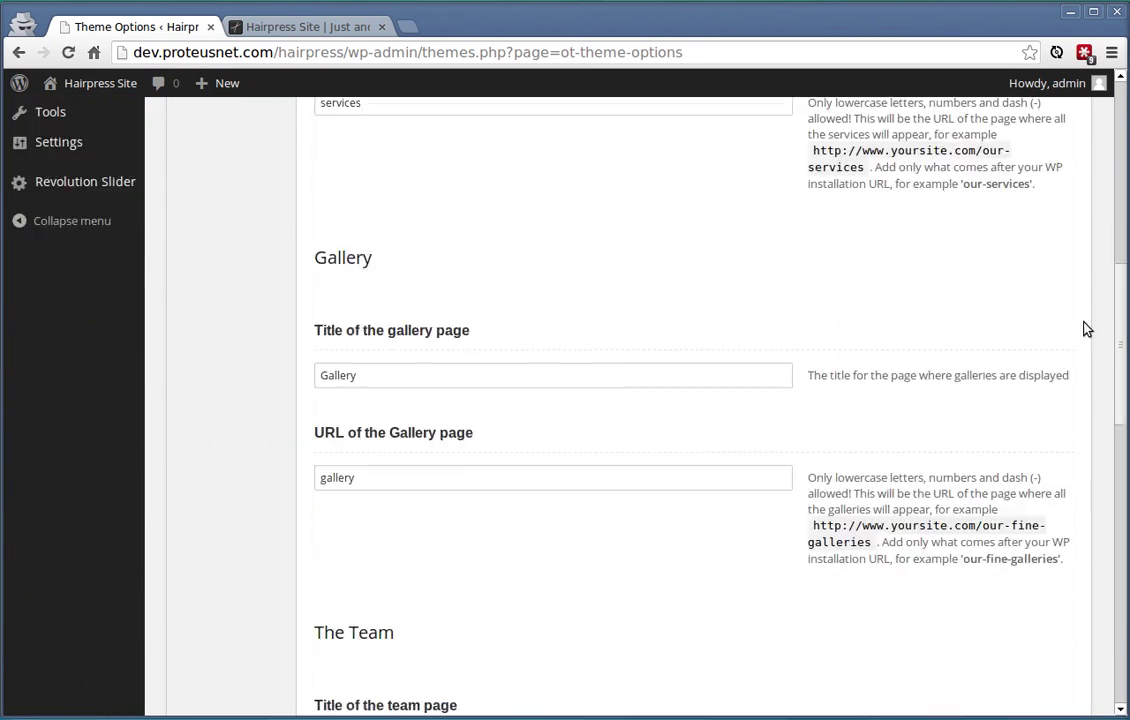
pyautogui.scroll(10, 1085, 300)
pyautogui.click(190, 277)
pyautogui.click(198, 304)
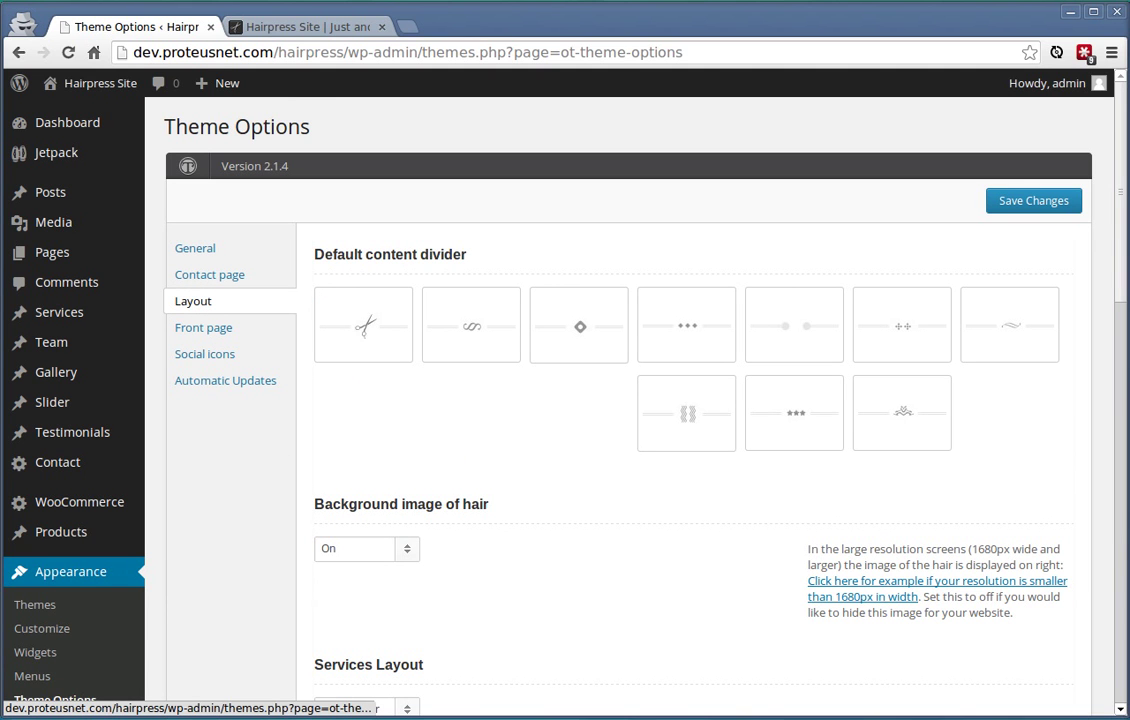
pyautogui.click(55, 700)
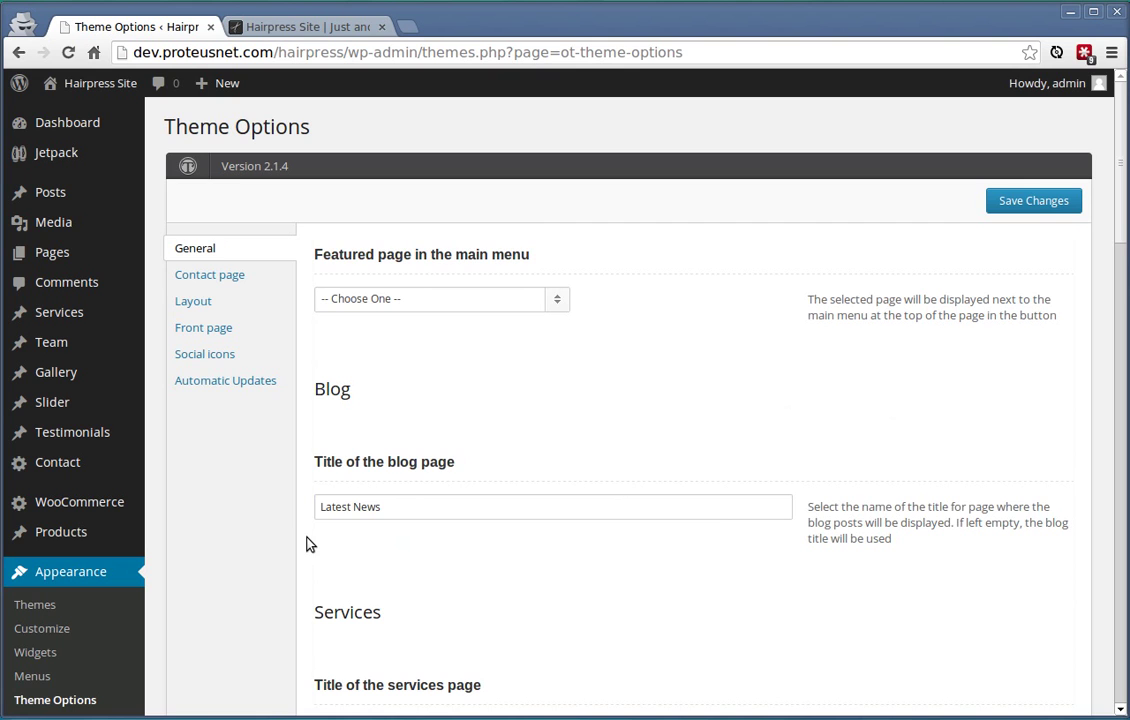
pyautogui.scroll(-1, 307, 540)
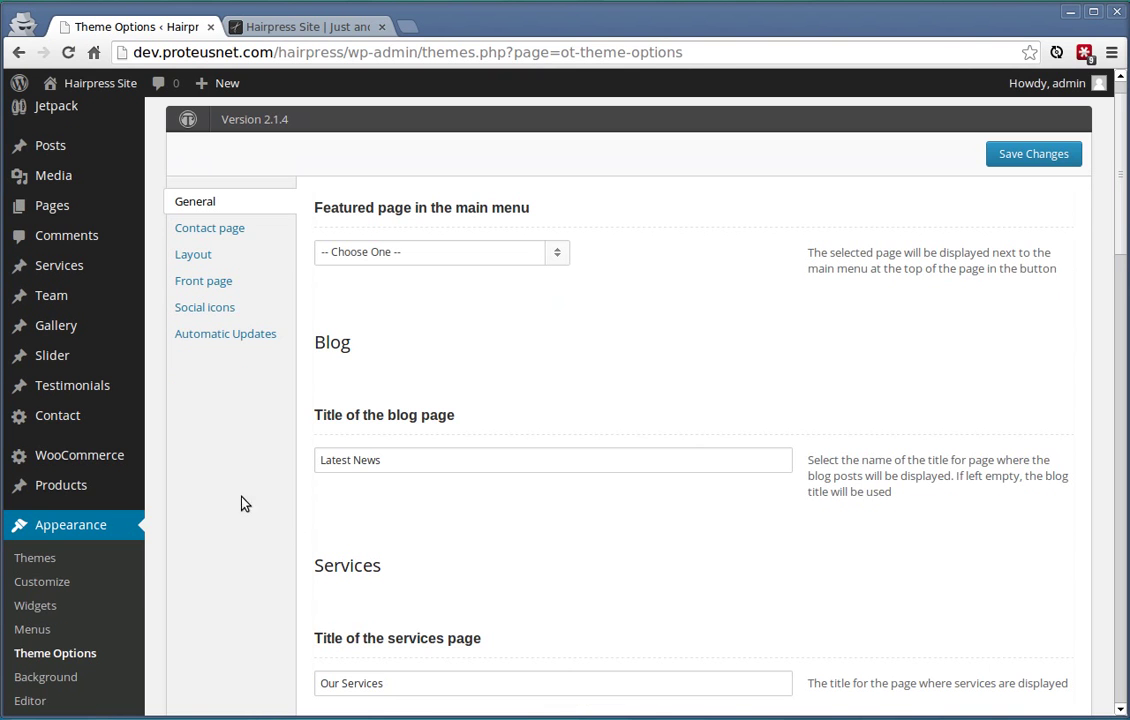
# - In the WooCommerce page settings, set Shop Base Page to Shop, Cart Page to Cart, Checkout Page to Checkout and Pay Page to Checkout → Pay
pyautogui.moveTo(120, 455)
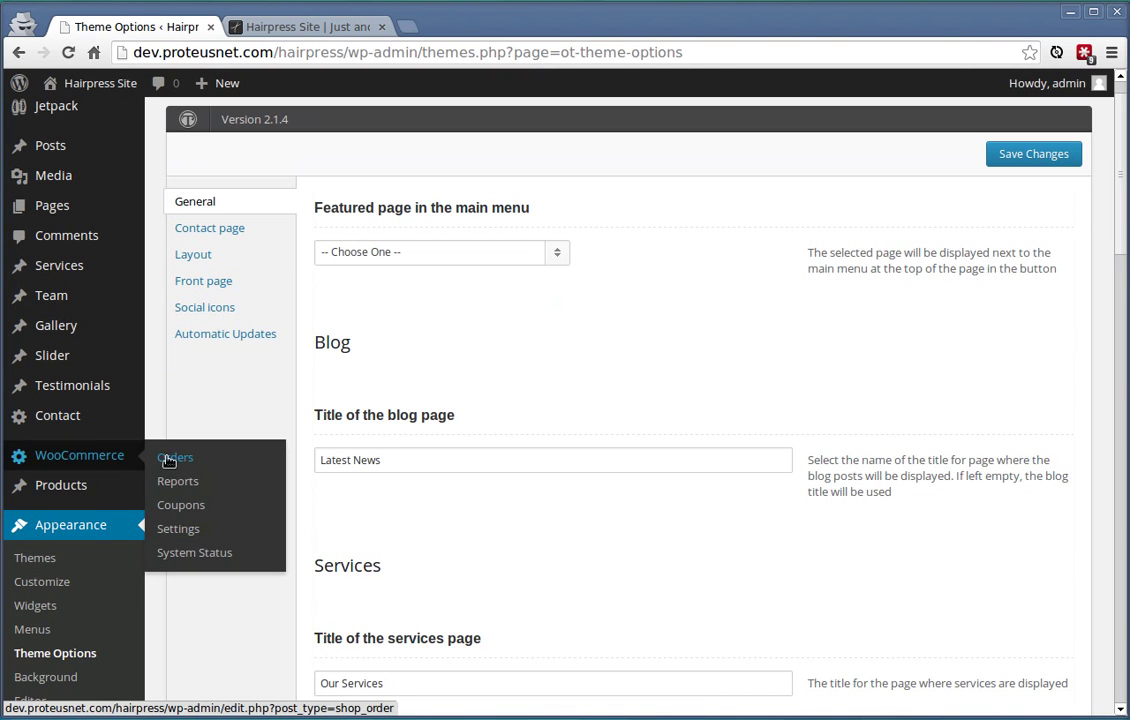
pyautogui.click(181, 530)
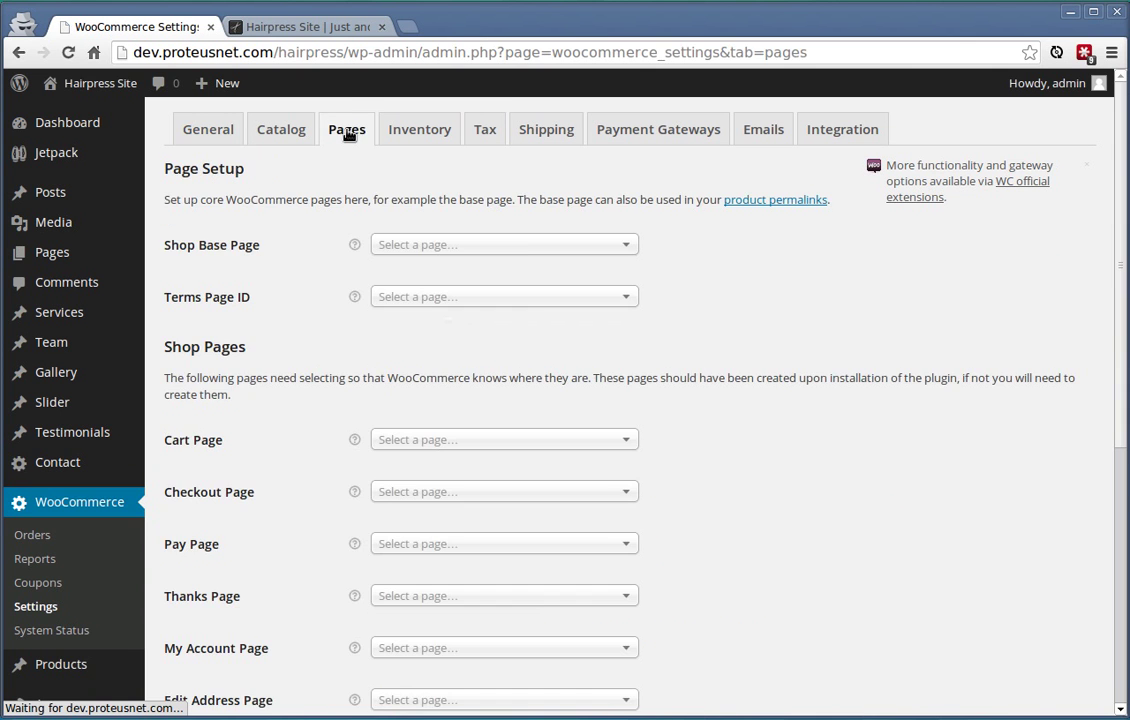
pyautogui.scroll(-1, 731, 328)
pyautogui.click(580, 202)
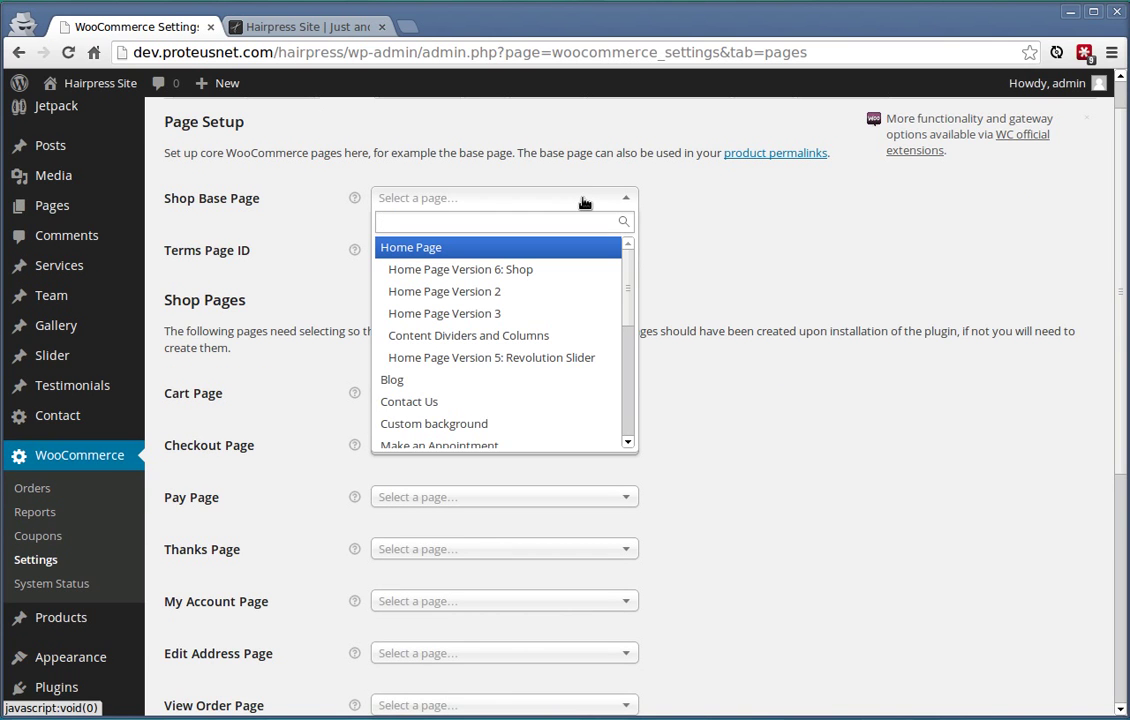
pyautogui.click(760, 220)
pyautogui.scroll(-2, 784, 371)
pyautogui.scroll(2, 784, 371)
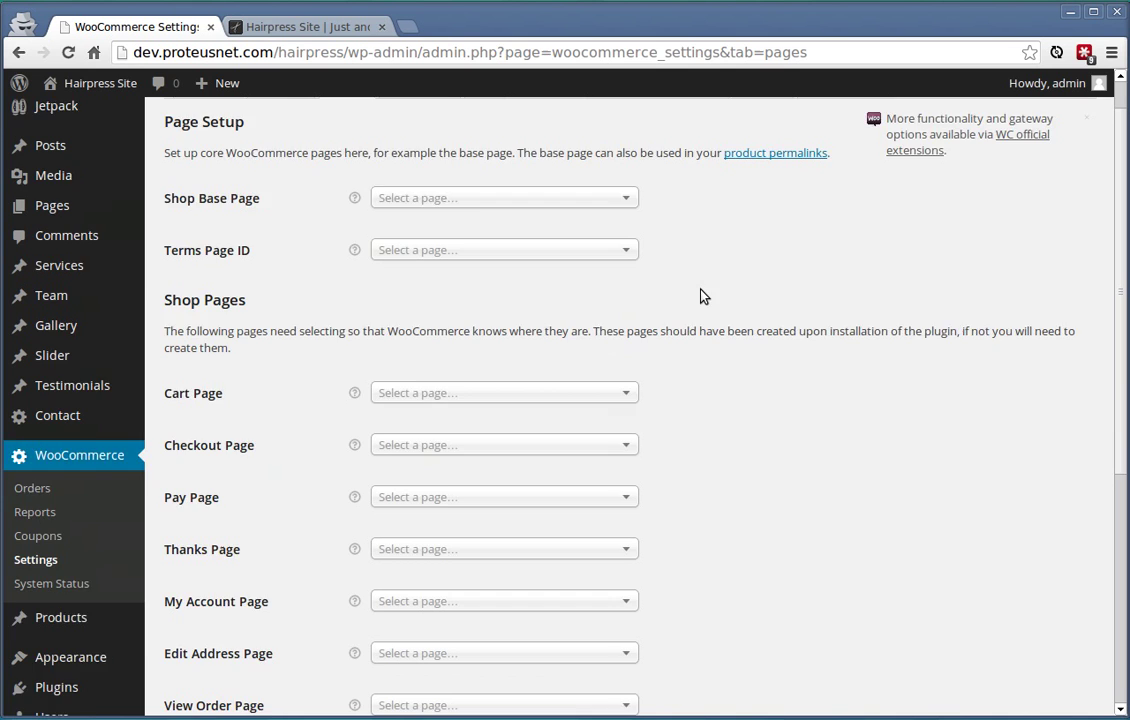
pyautogui.scroll(1, 700, 295)
pyautogui.click(624, 248)
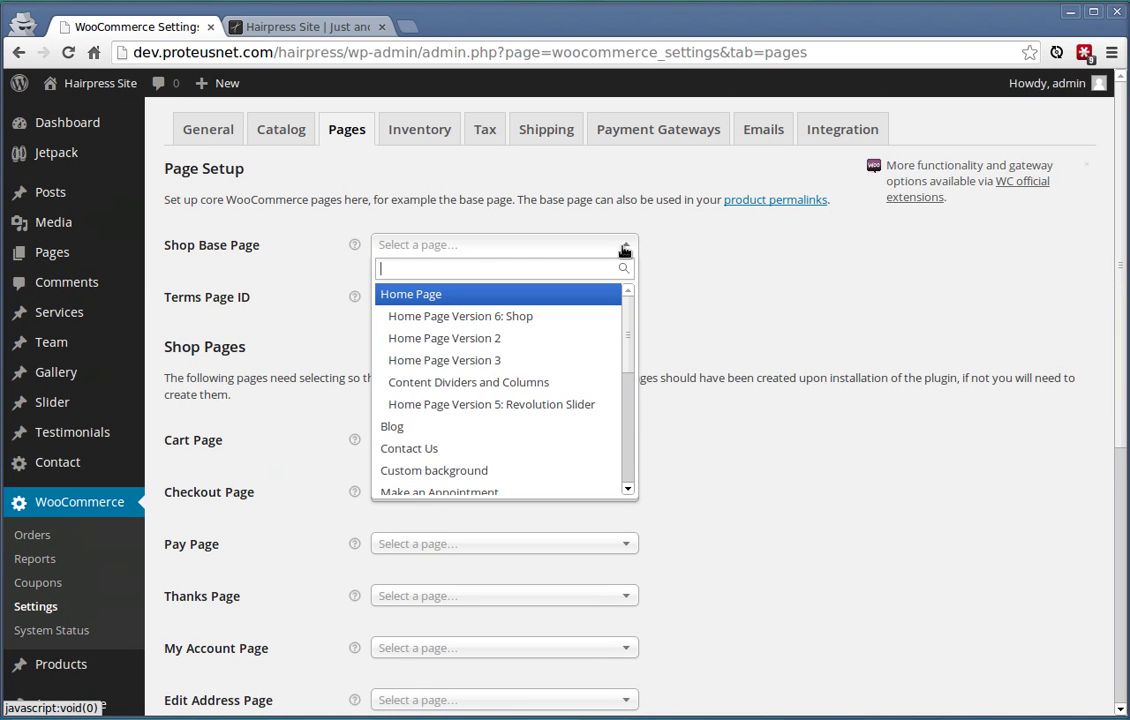
pyautogui.write('shop')
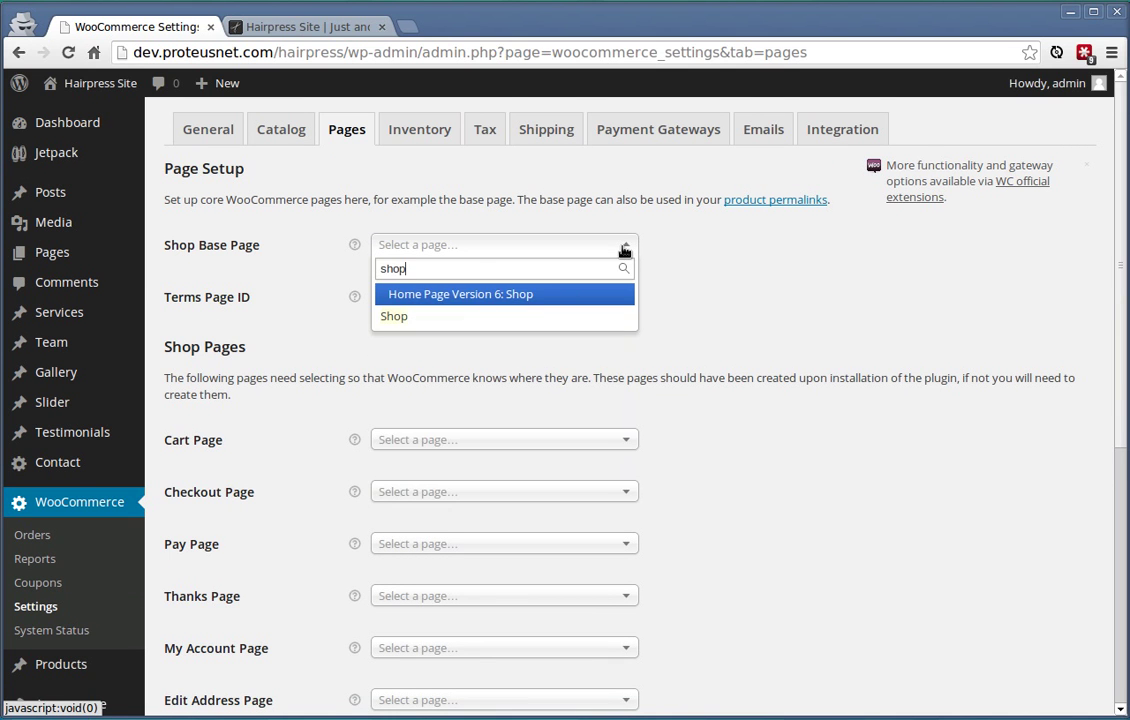
pyautogui.click(434, 316)
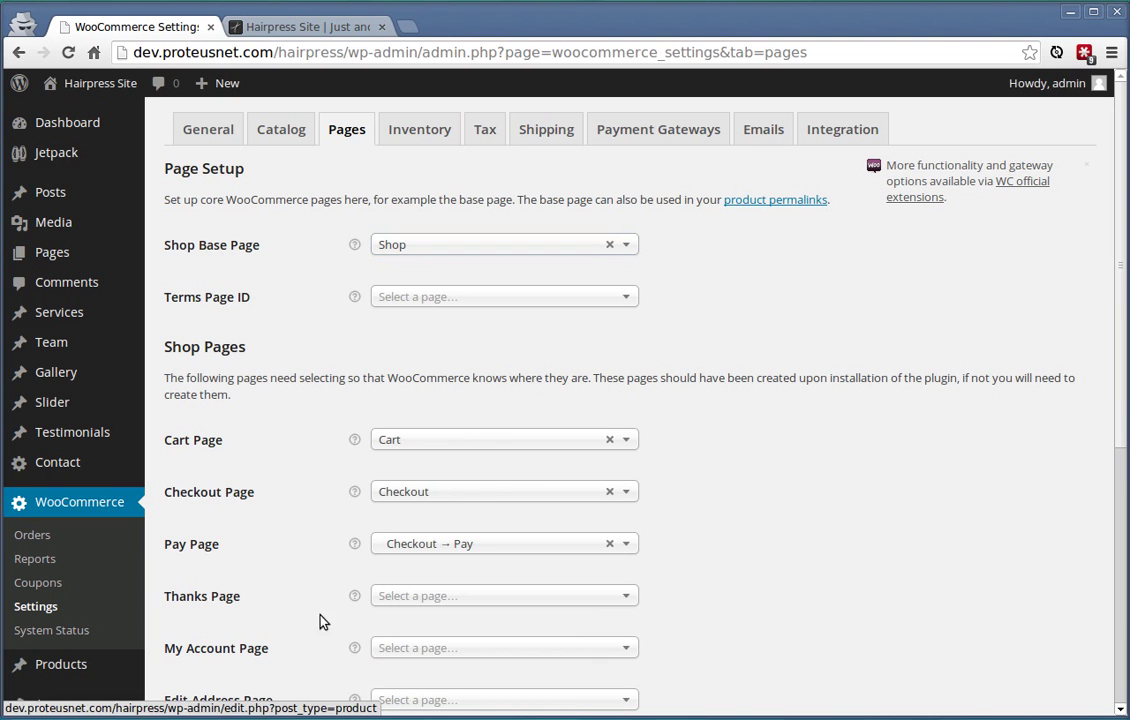
# - View the Main menu's structure in the menu editor and return to the site's front page
pyautogui.scroll(-4, 305, 445)
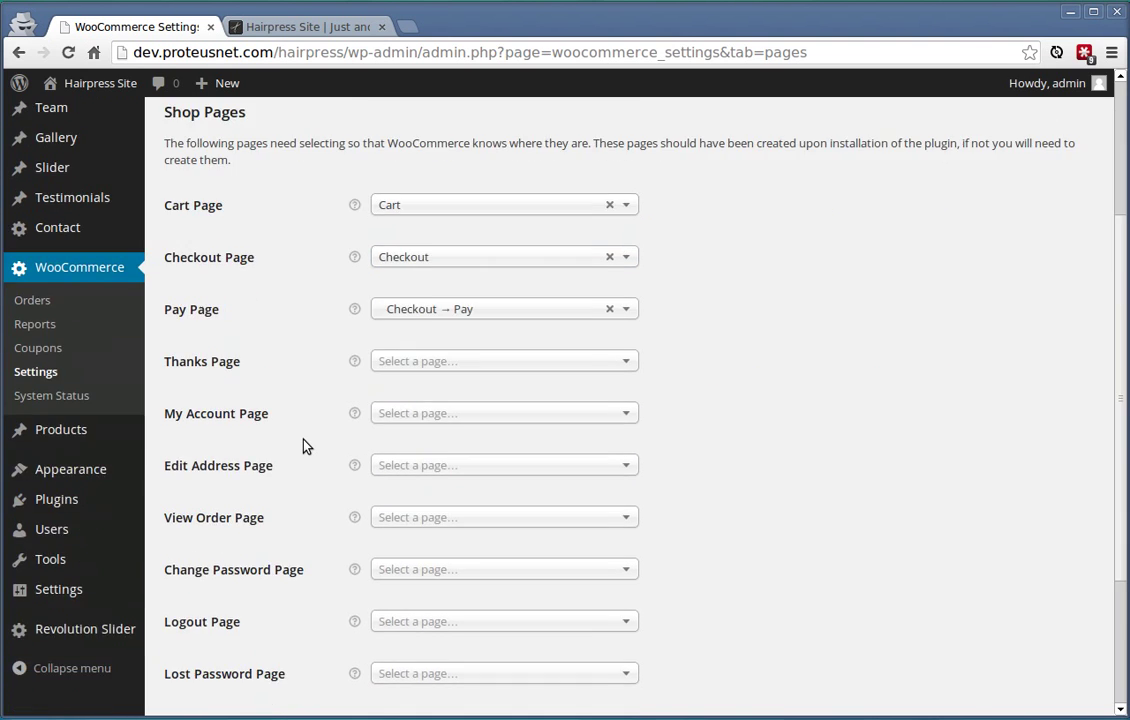
pyautogui.moveTo(52, 469)
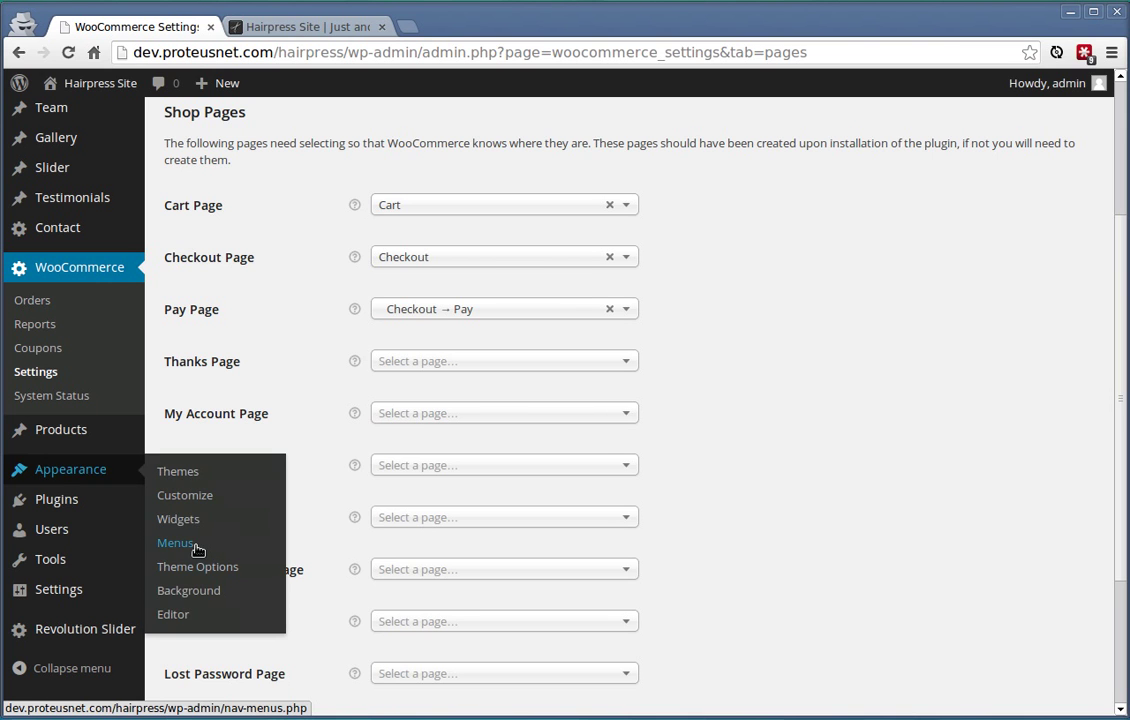
pyautogui.click(197, 543)
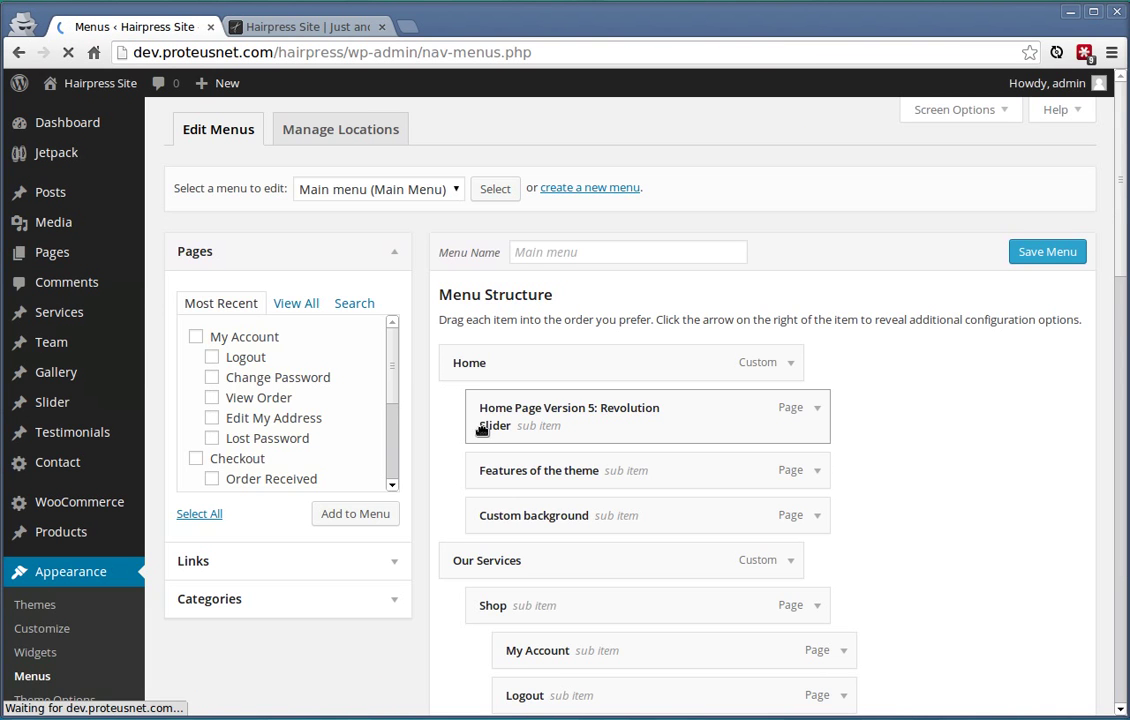
pyautogui.click(303, 28)
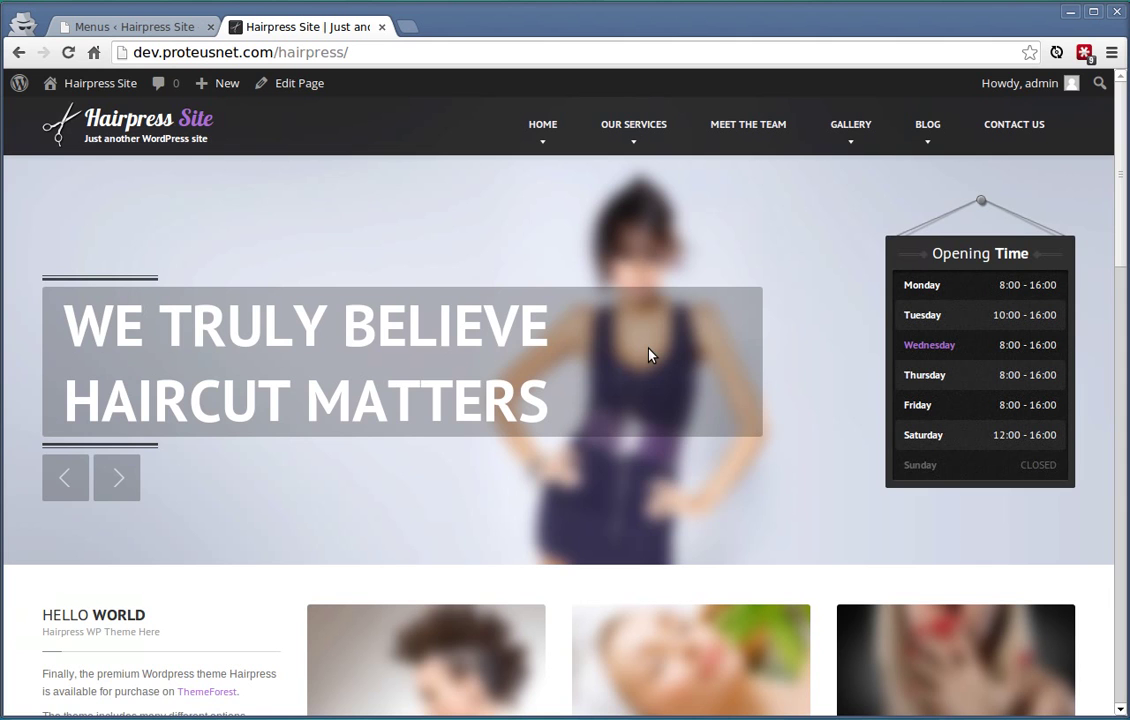